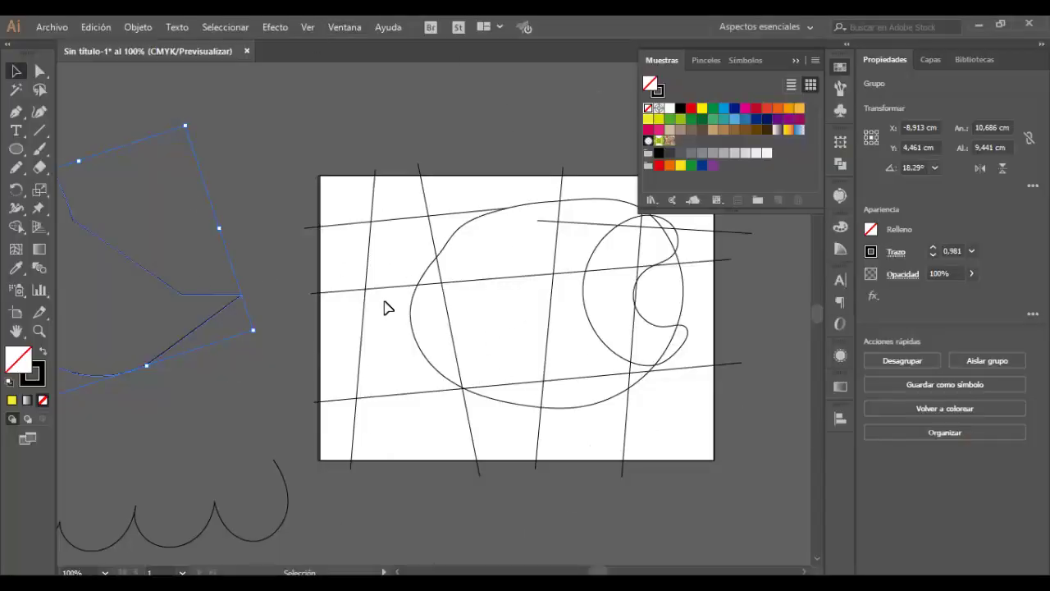
Step: Set the Pencil tool fidelity to Smooth, then drag the pointed ear shape toward the artboard
mouse_move(460, 290)
mouse_down()
mouse_move(363, 275)
mouse_move(375, 340)
mouse_up()
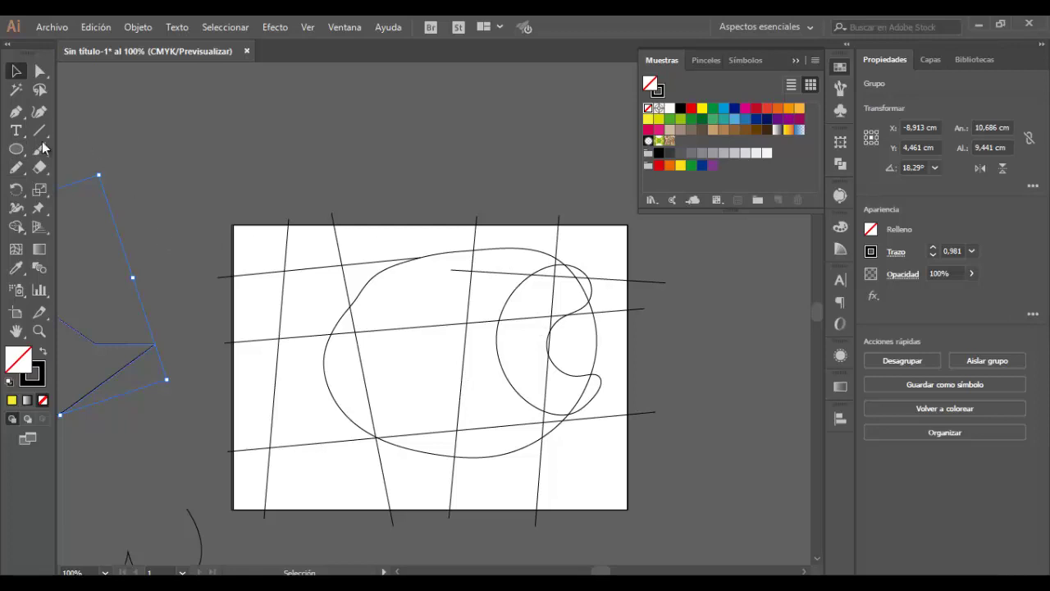
double_click(16, 168)
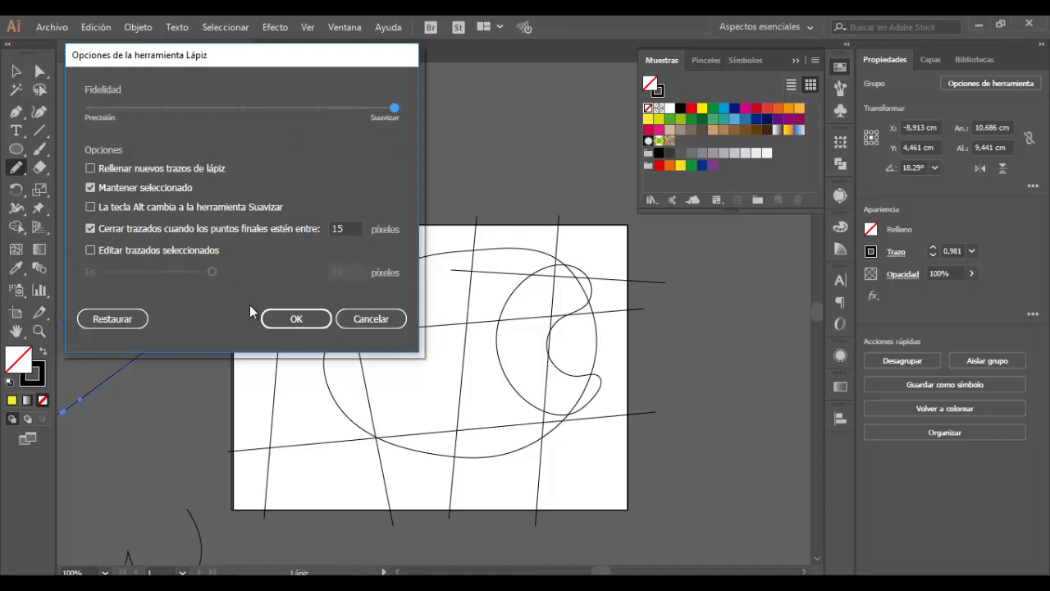
click(294, 324)
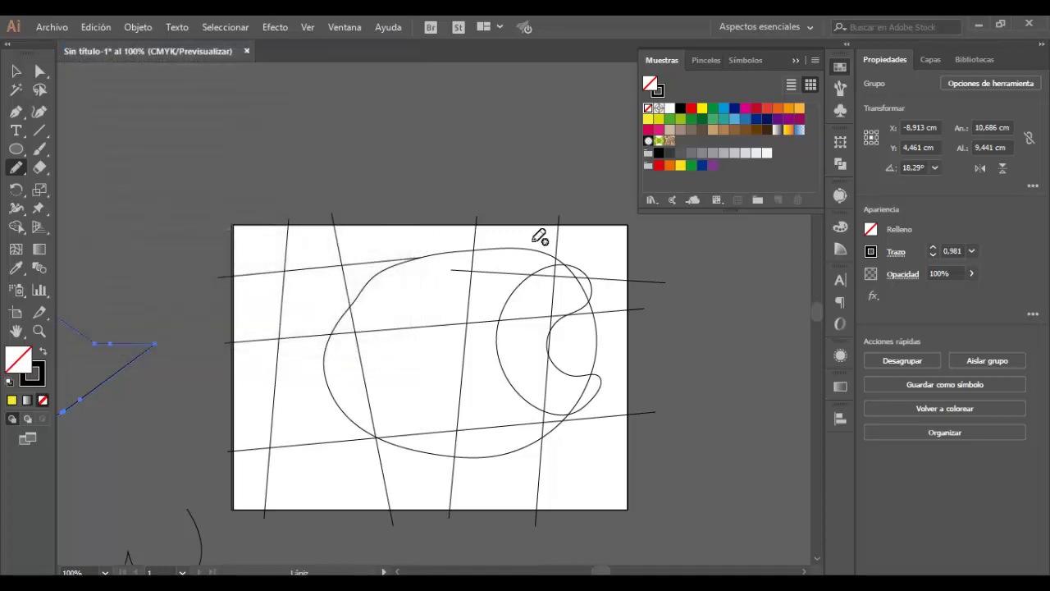
key(v)
drag(154, 345, 218, 264)
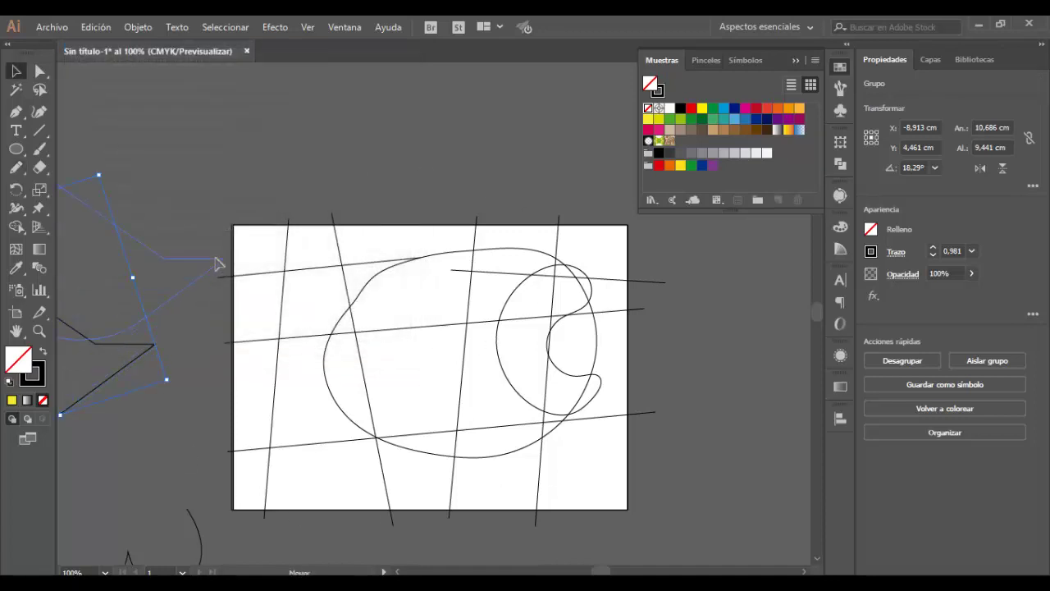
Step: Move the ear shape to the artboard's lower left and draw a tall oval beside it
drag(216, 360, 333, 360)
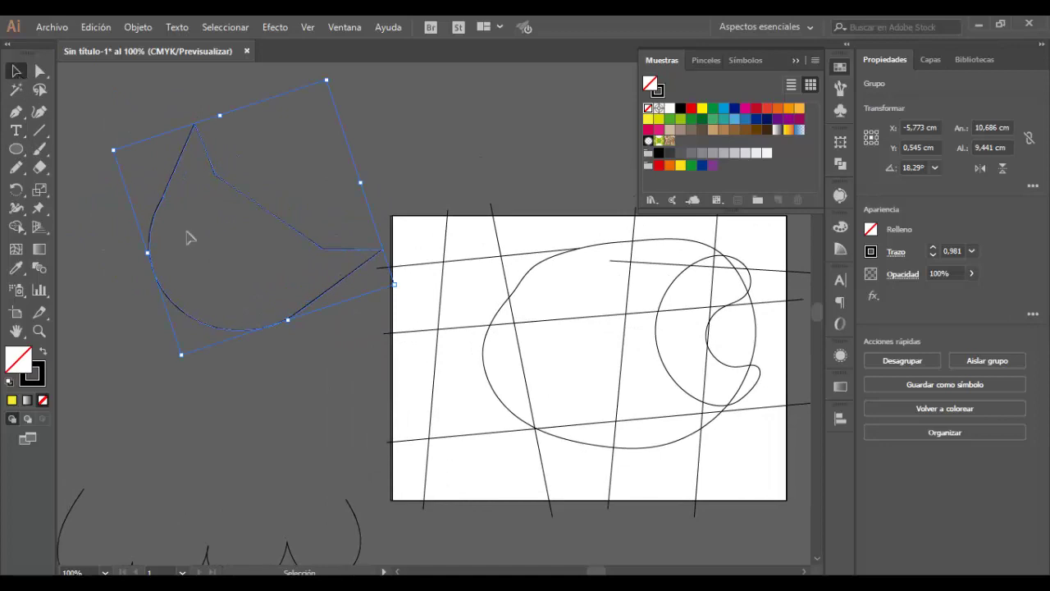
mouse_move(278, 223)
mouse_down()
mouse_move(433, 443)
mouse_move(513, 490)
mouse_up()
click(15, 148)
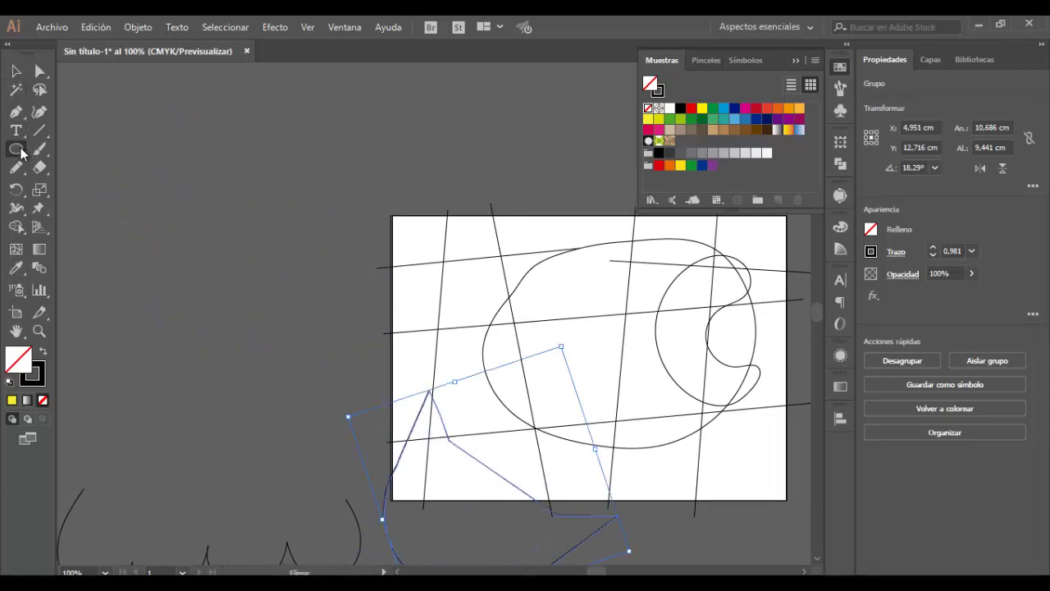
mouse_move(127, 128)
mouse_down()
mouse_move(135, 194)
mouse_move(366, 424)
mouse_up()
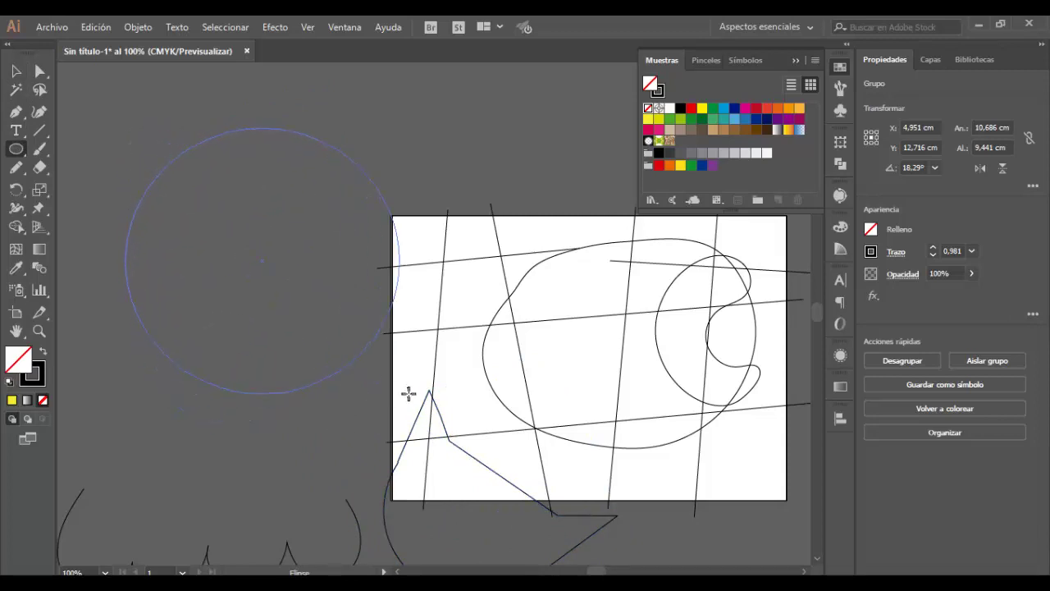
drag(367, 424, 420, 392)
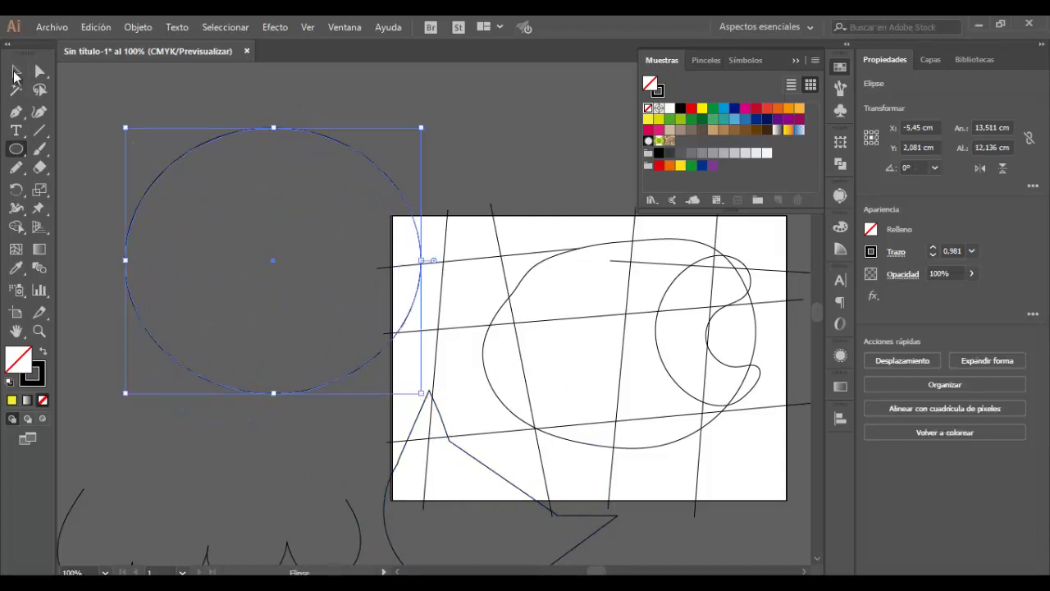
Step: Resize the oval to about 10 × 11.5 cm, tilt it 16°, and nudge it left
key(v)
mouse_move(423, 126)
mouse_down()
mouse_move(316, 144)
mouse_move(342, 139)
mouse_up()
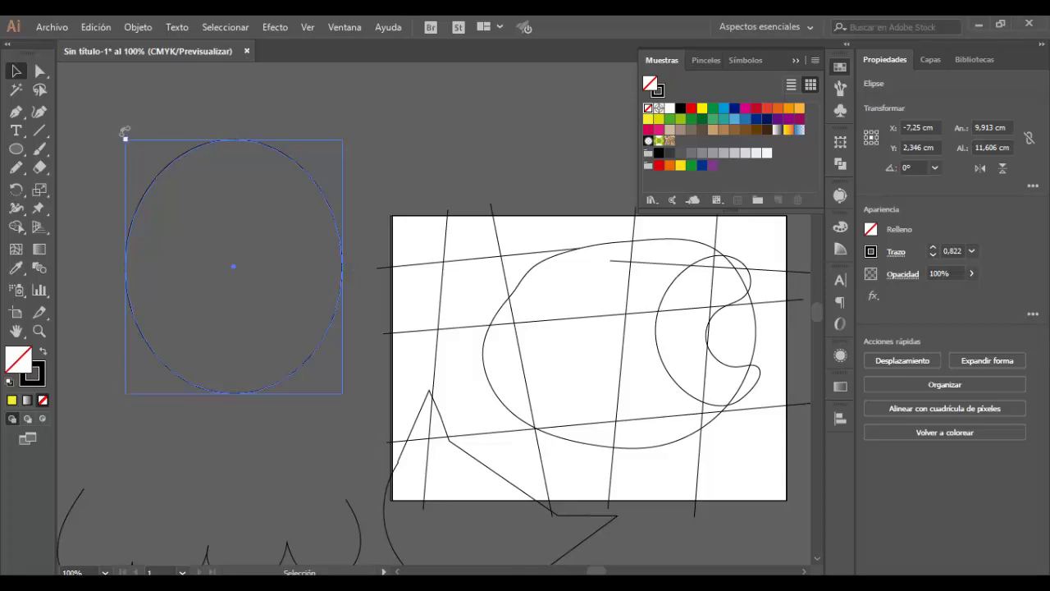
drag(125, 131, 93, 169)
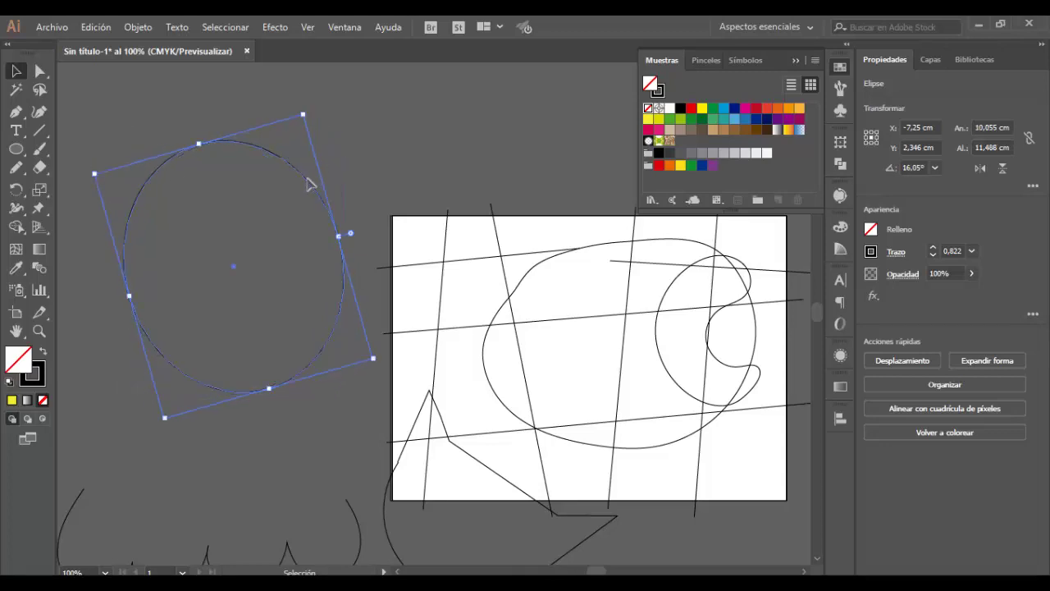
drag(309, 185, 294, 195)
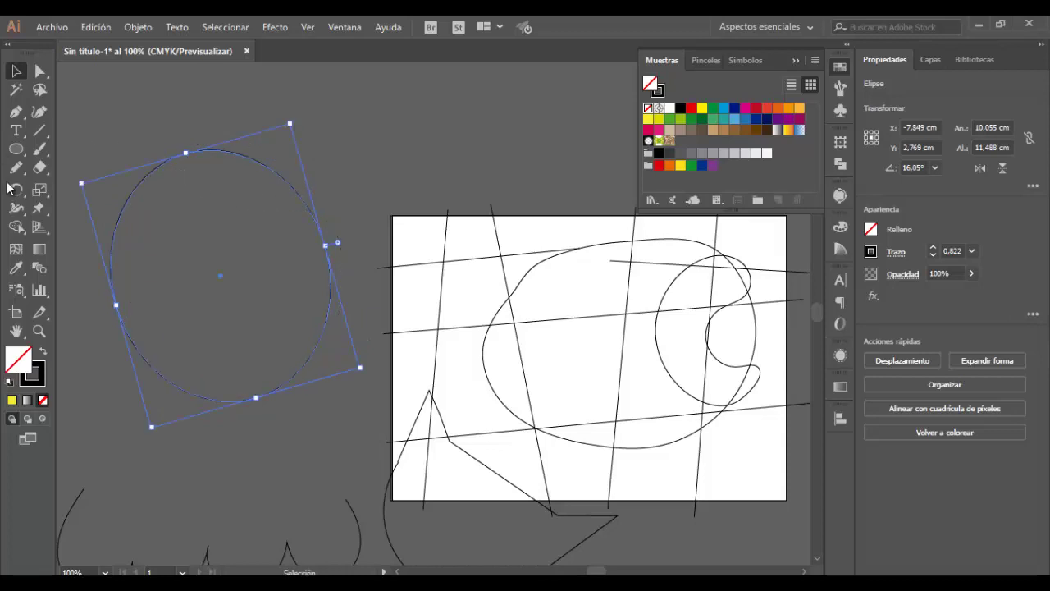
Step: Draw a closed angular Pen path across the oval with a pointed tip above it
click(16, 112)
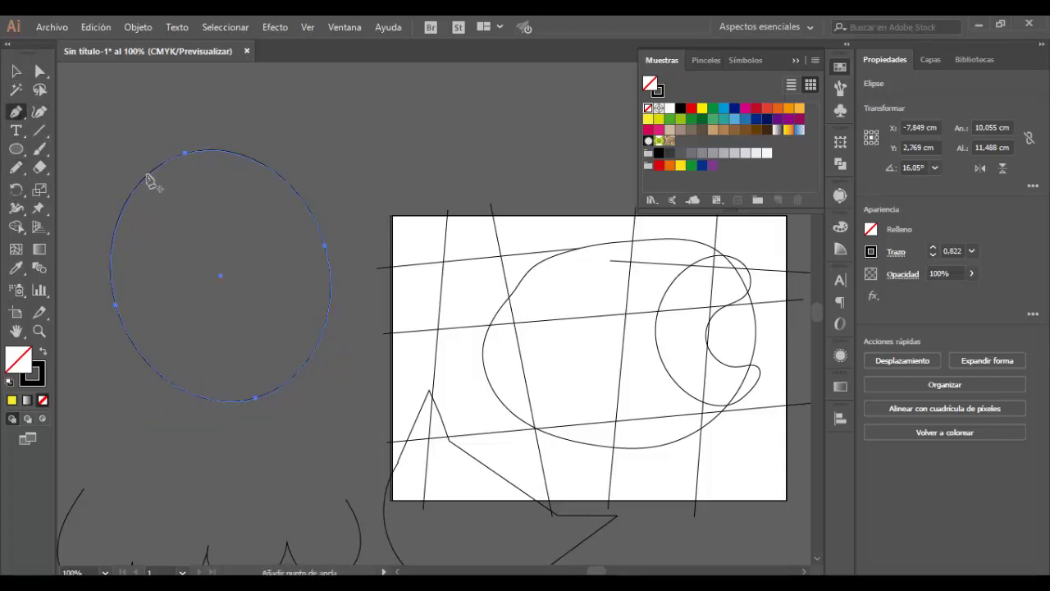
click(150, 182)
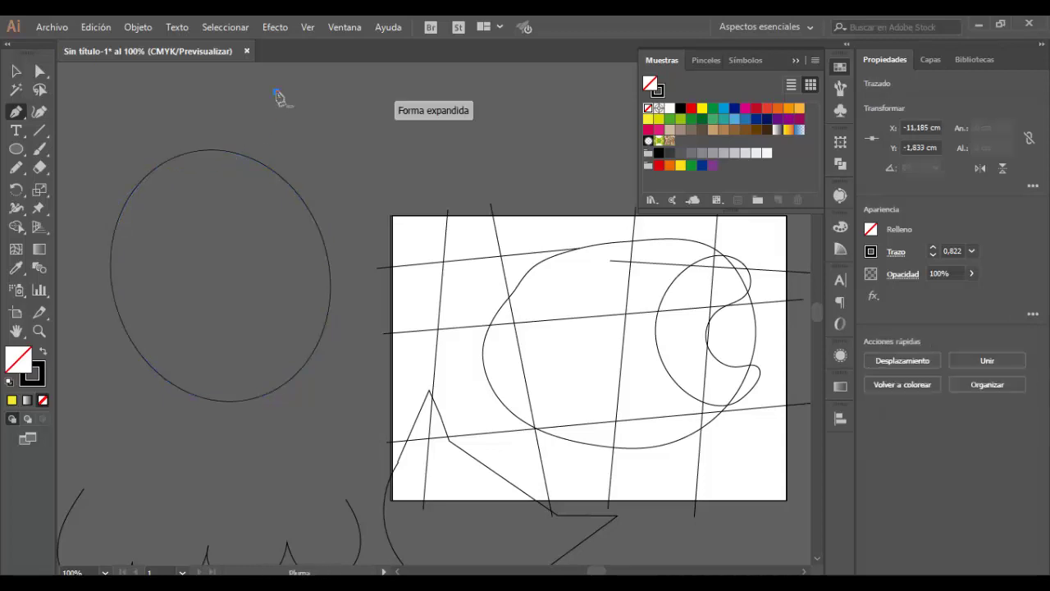
click(150, 171)
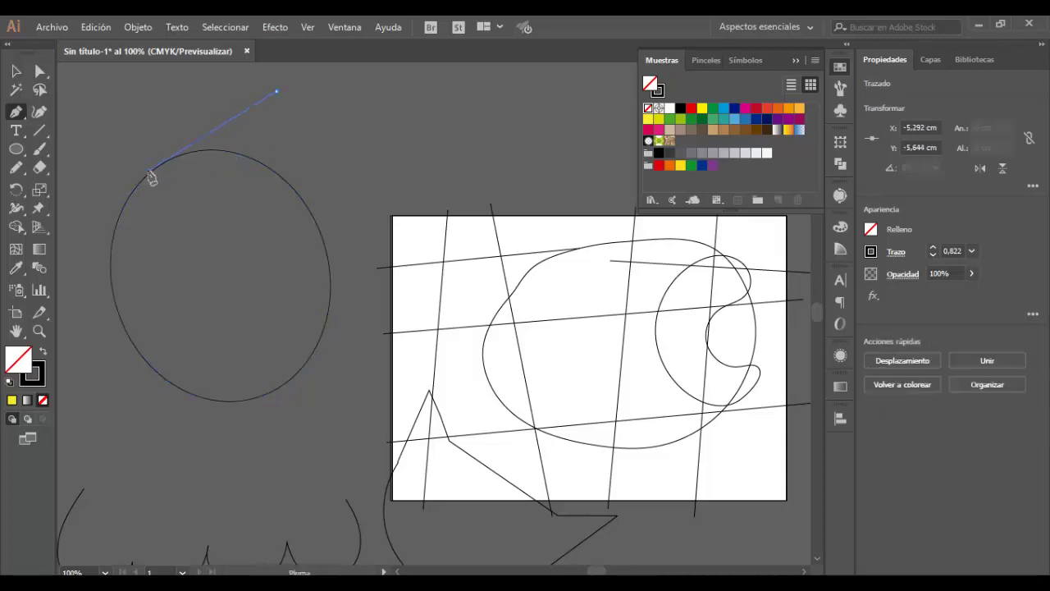
click(150, 173)
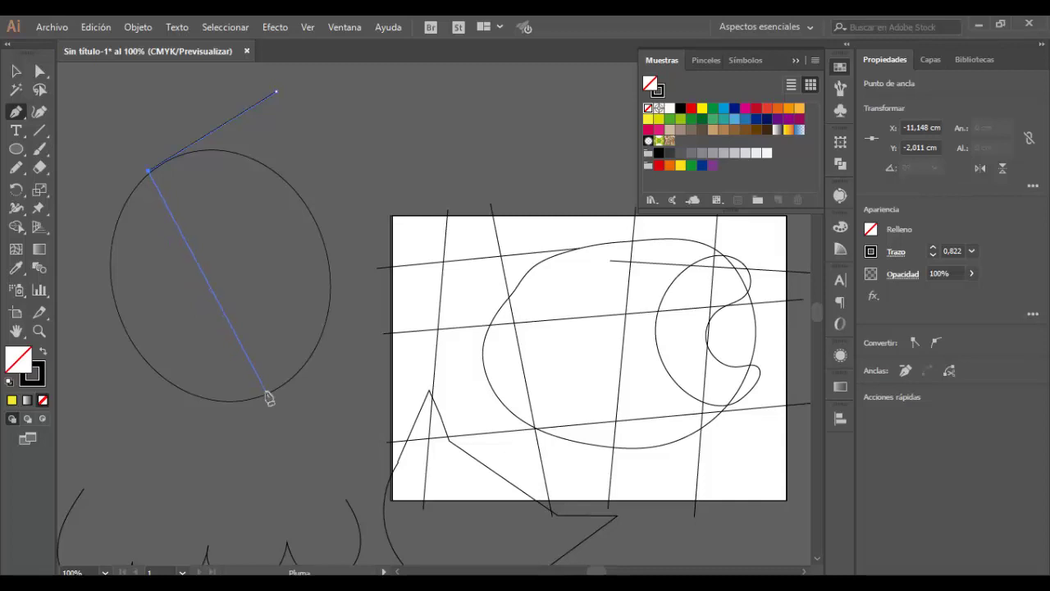
click(265, 391)
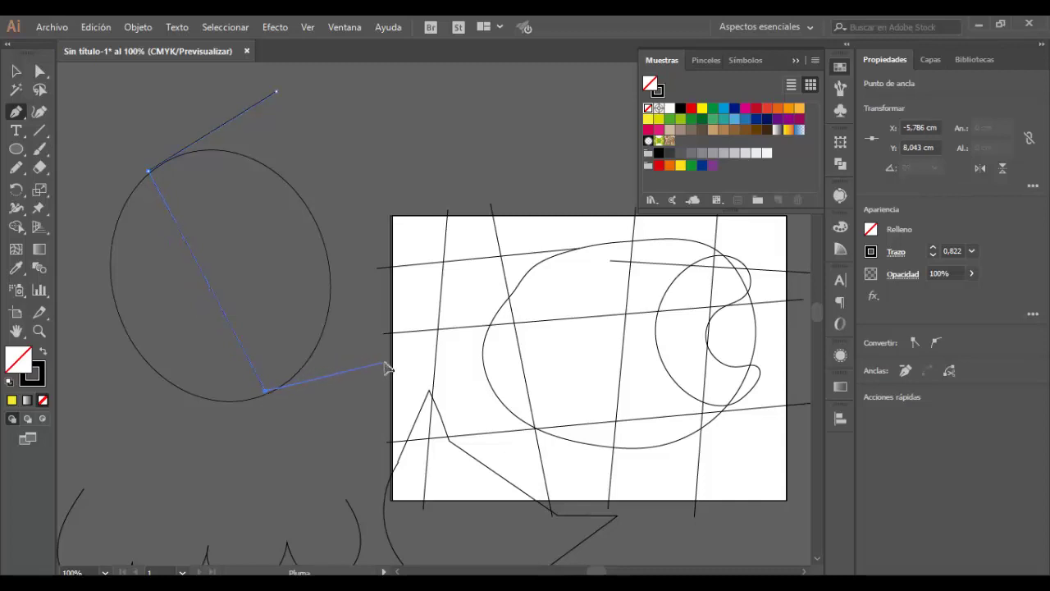
click(384, 363)
click(307, 307)
drag(253, 195, 277, 134)
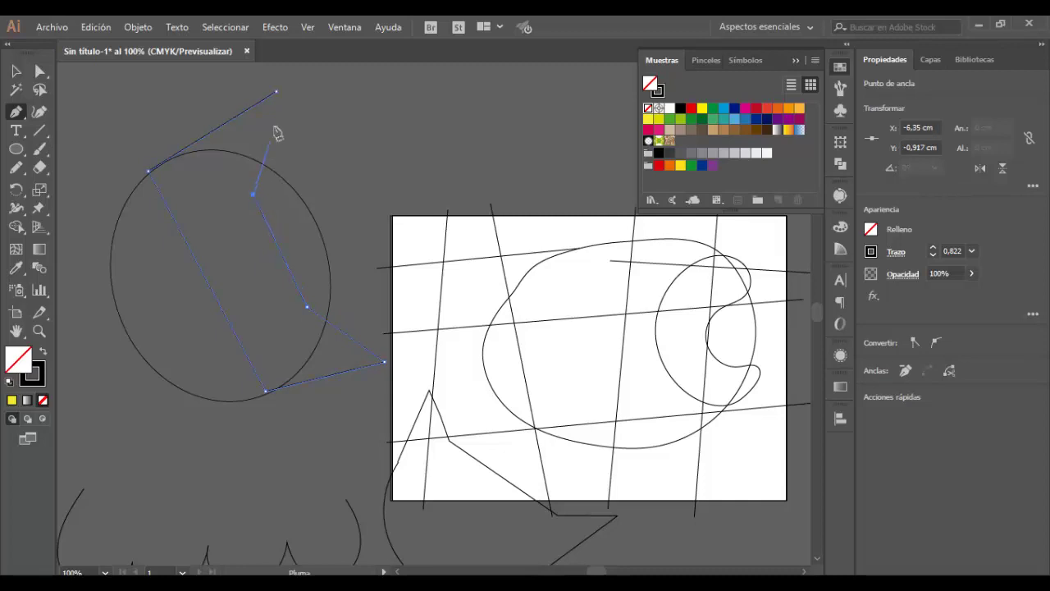
click(275, 94)
Step: Move the path's upper-left corner point onto the oval's edge
click(36, 71)
click(145, 174)
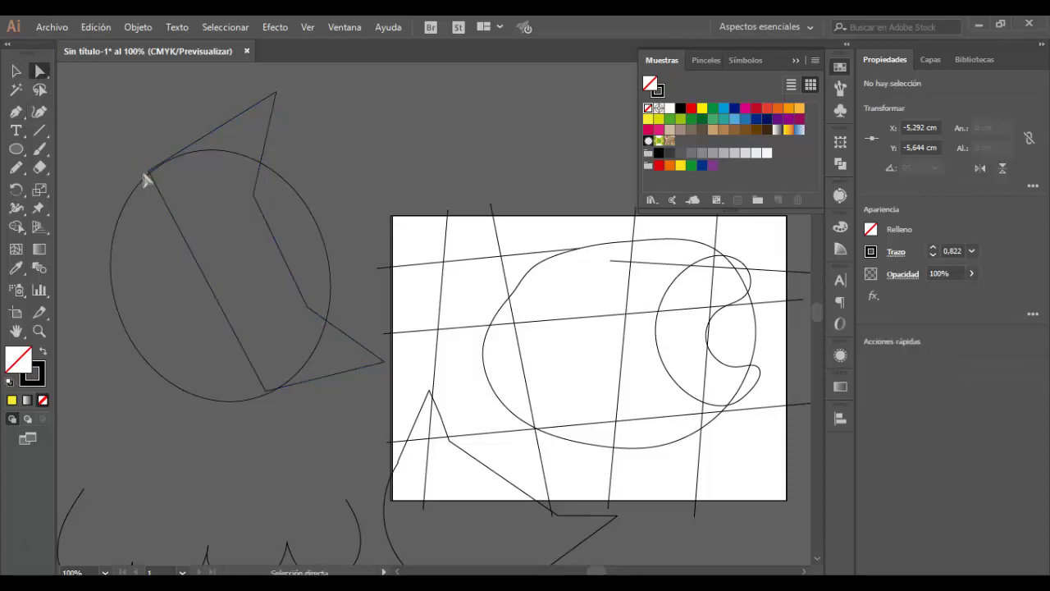
click(149, 173)
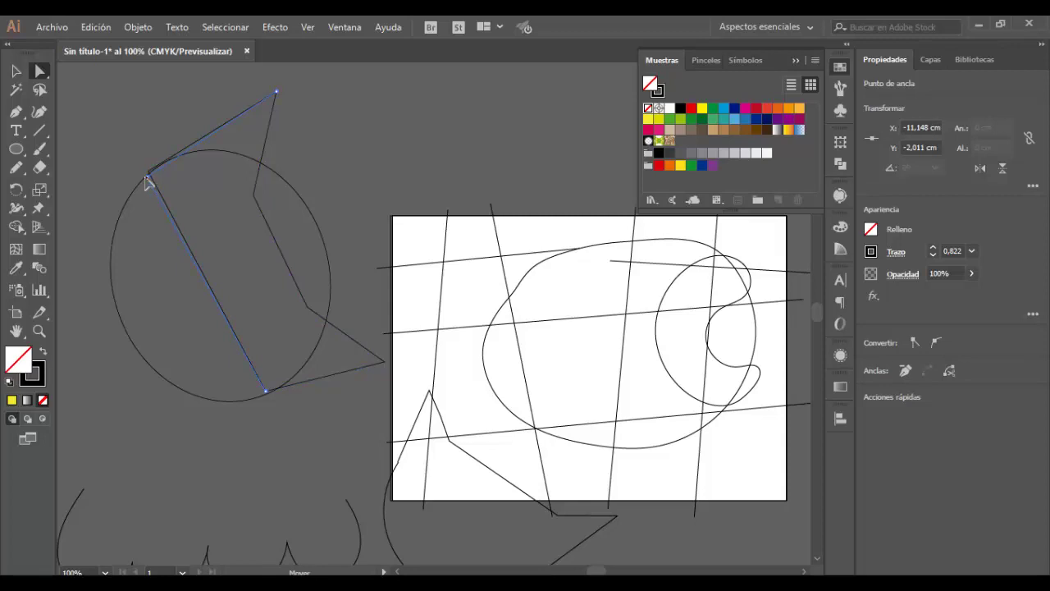
drag(148, 181, 151, 197)
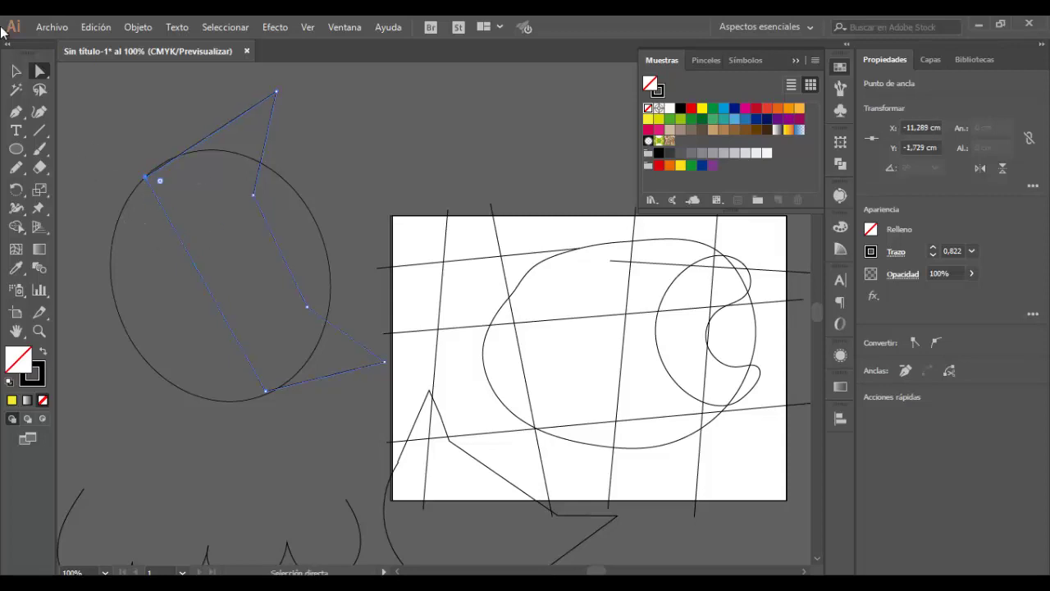
click(16, 72)
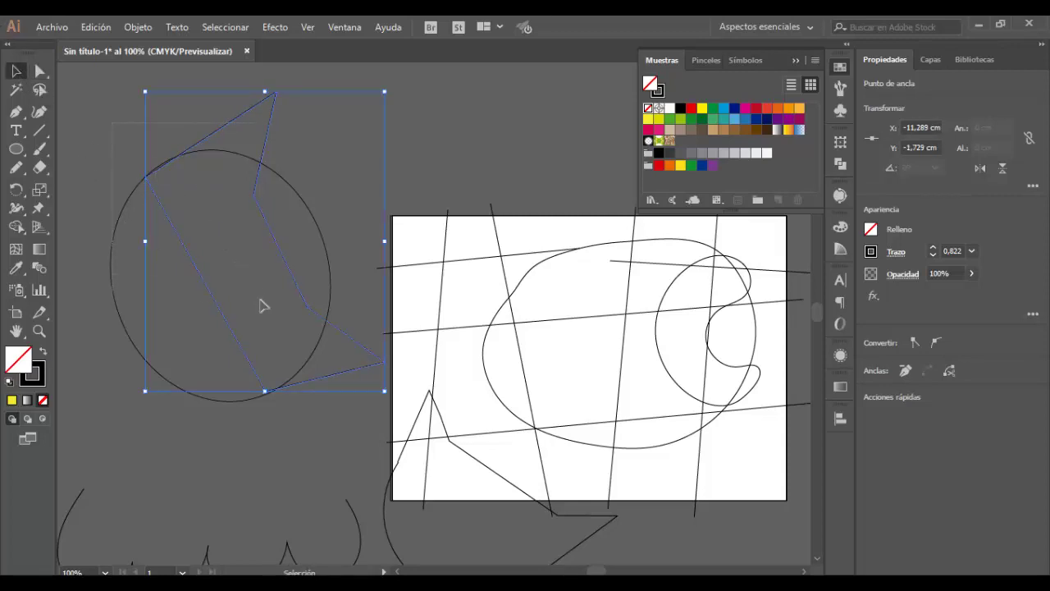
Step: Merge the oval and angular shape into one pointed-ear head with Shape Builder
shift+click(291, 341)
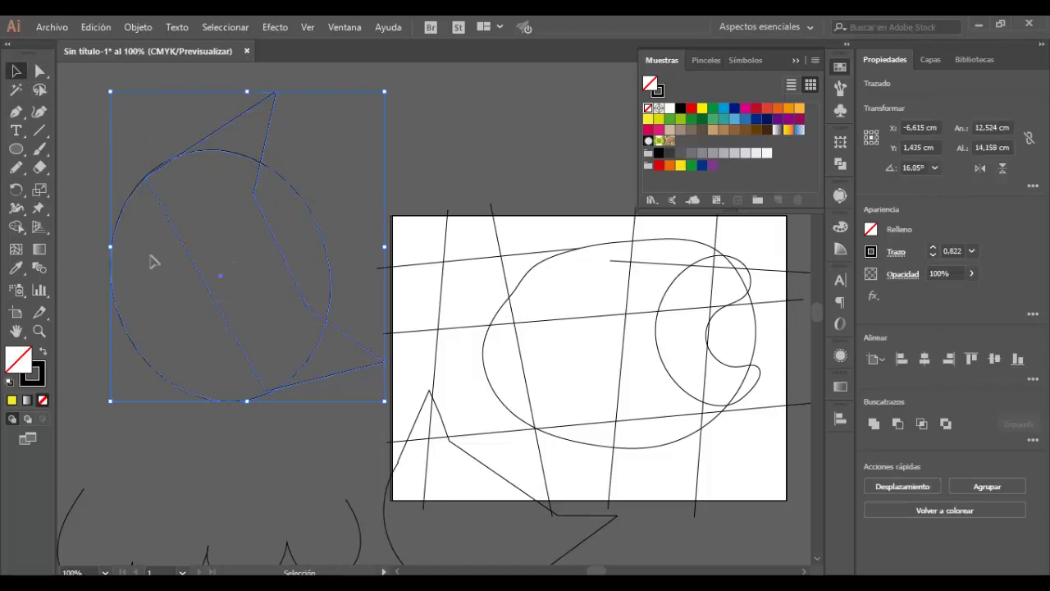
click(16, 227)
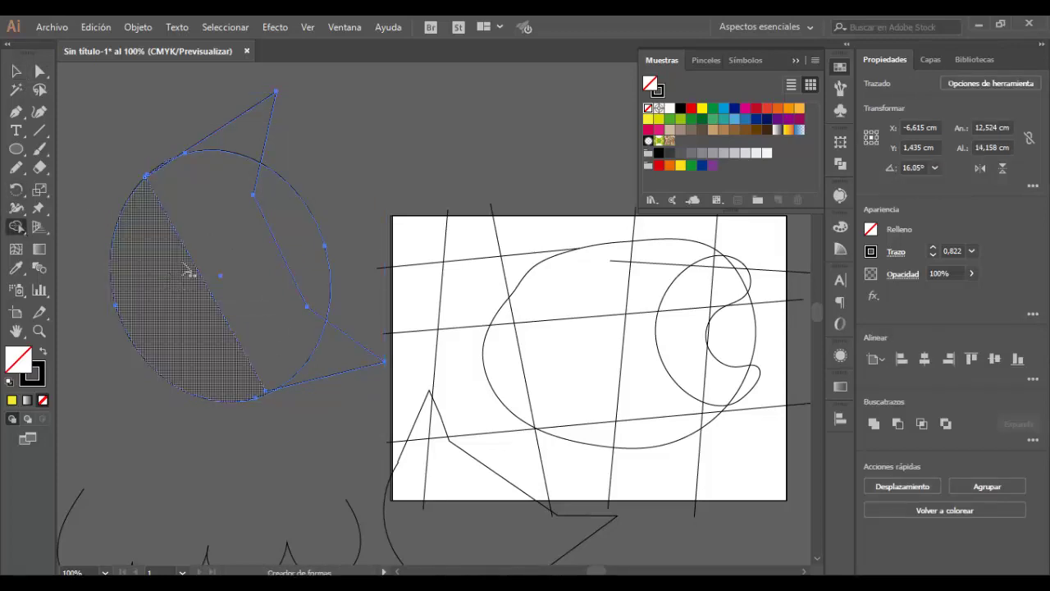
drag(188, 279, 241, 152)
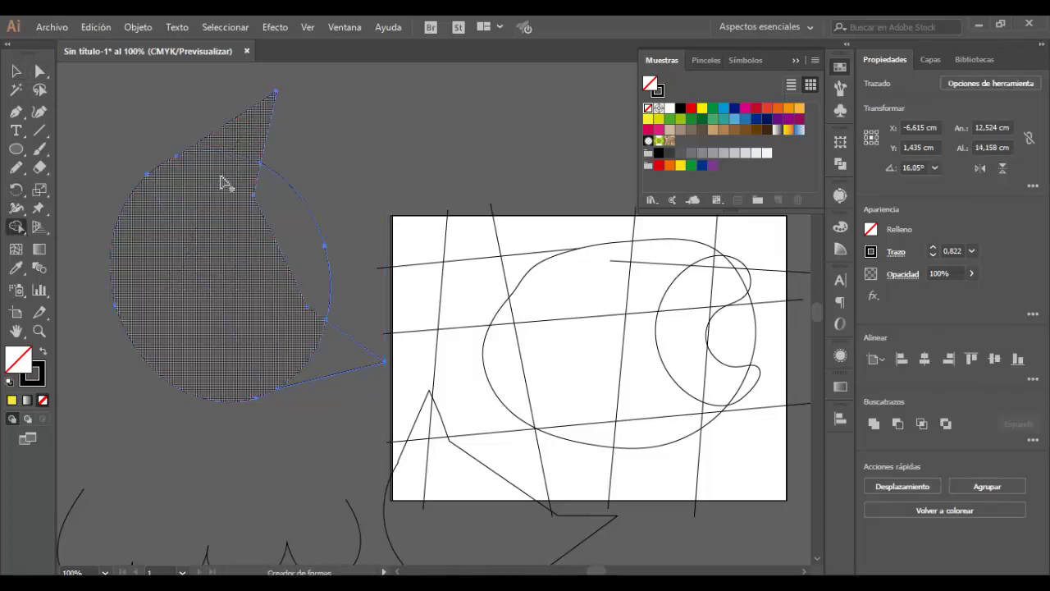
drag(220, 310, 340, 352)
Step: Delete the leftover lens-shaped piece inside the head
click(39, 72)
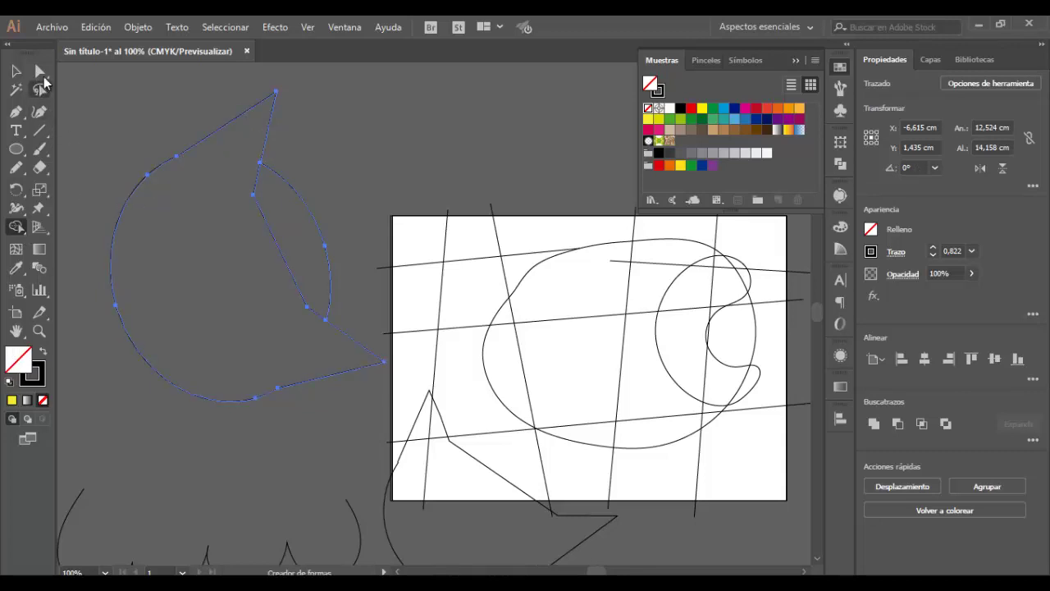
click(339, 159)
click(303, 207)
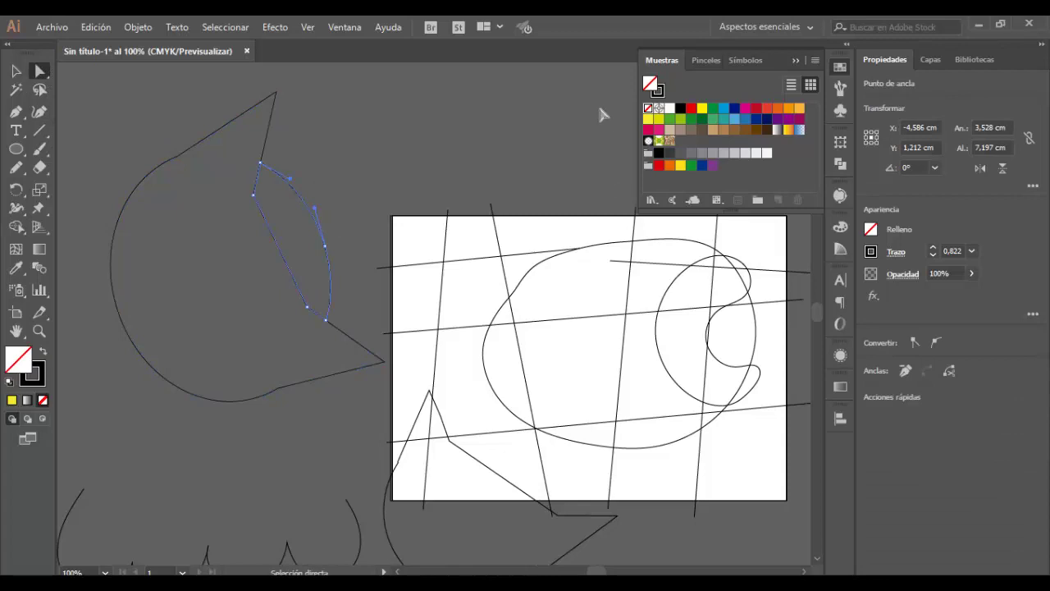
key(Delete)
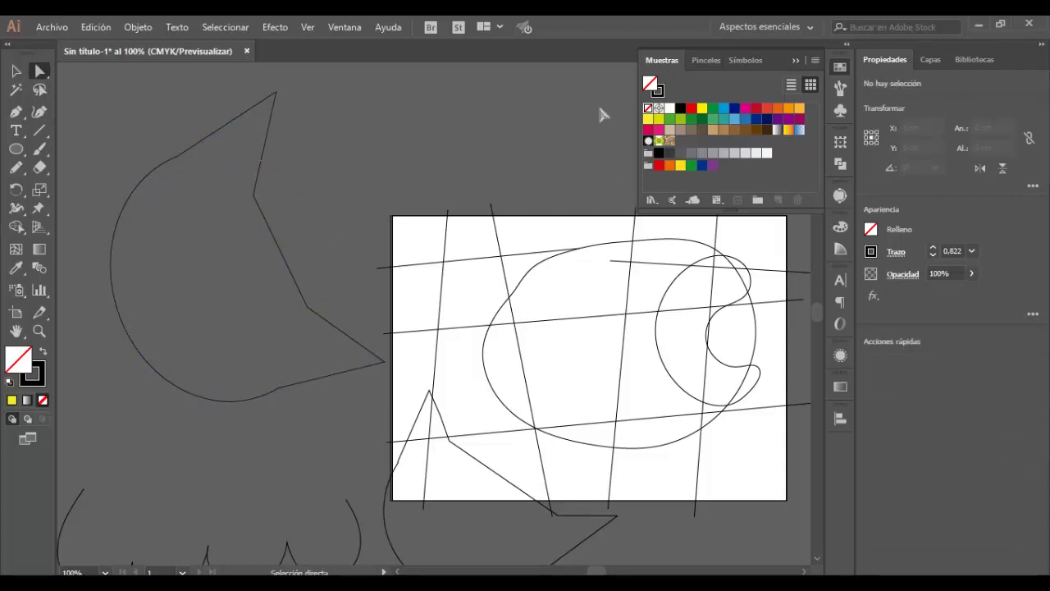
drag(306, 405, 302, 292)
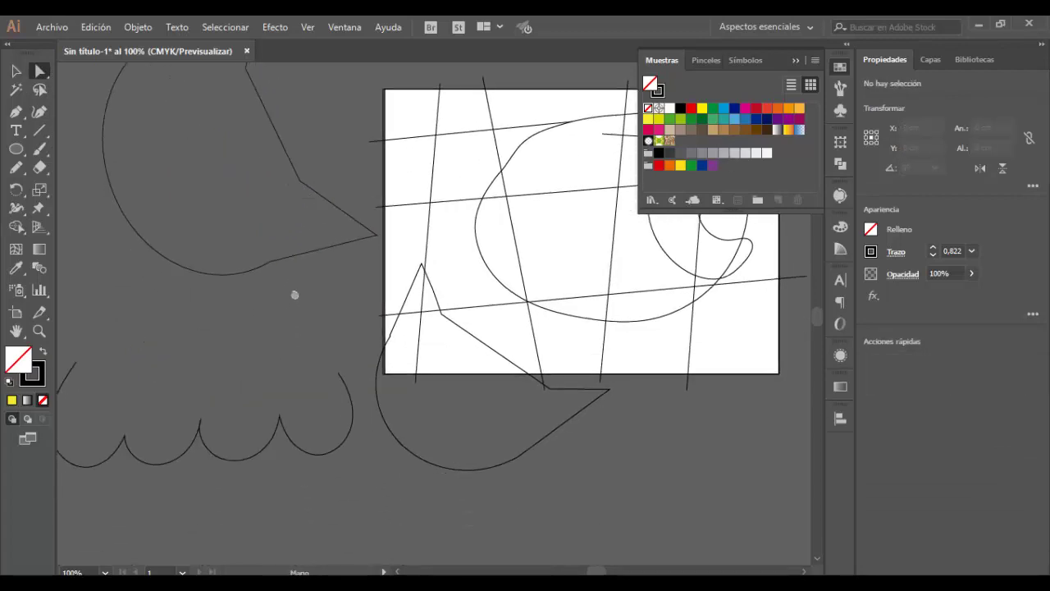
mouse_move(319, 201)
mouse_down()
mouse_move(256, 299)
mouse_move(228, 295)
mouse_move(237, 300)
mouse_up()
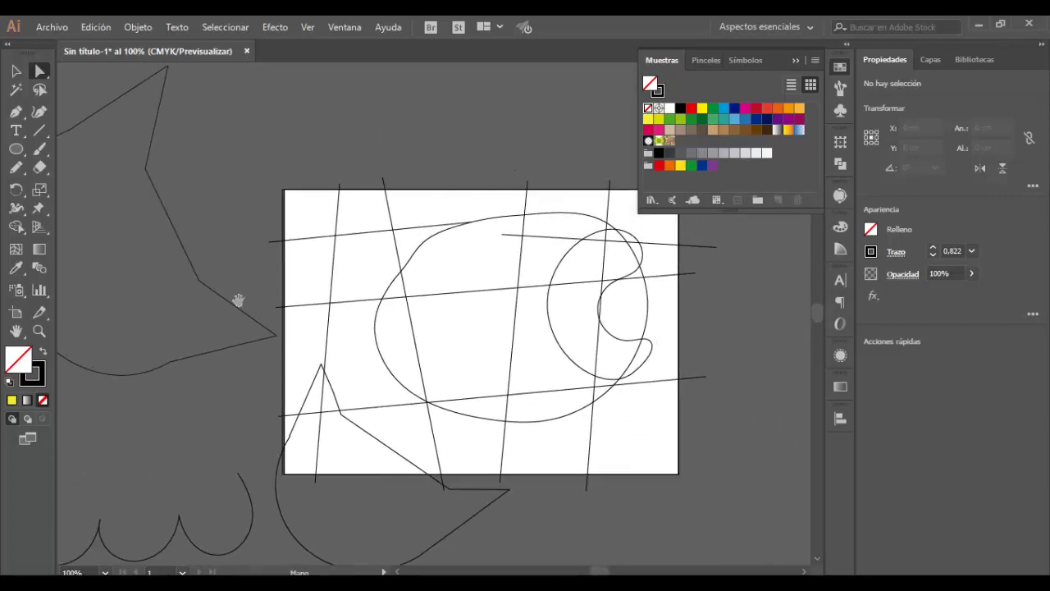
click(320, 191)
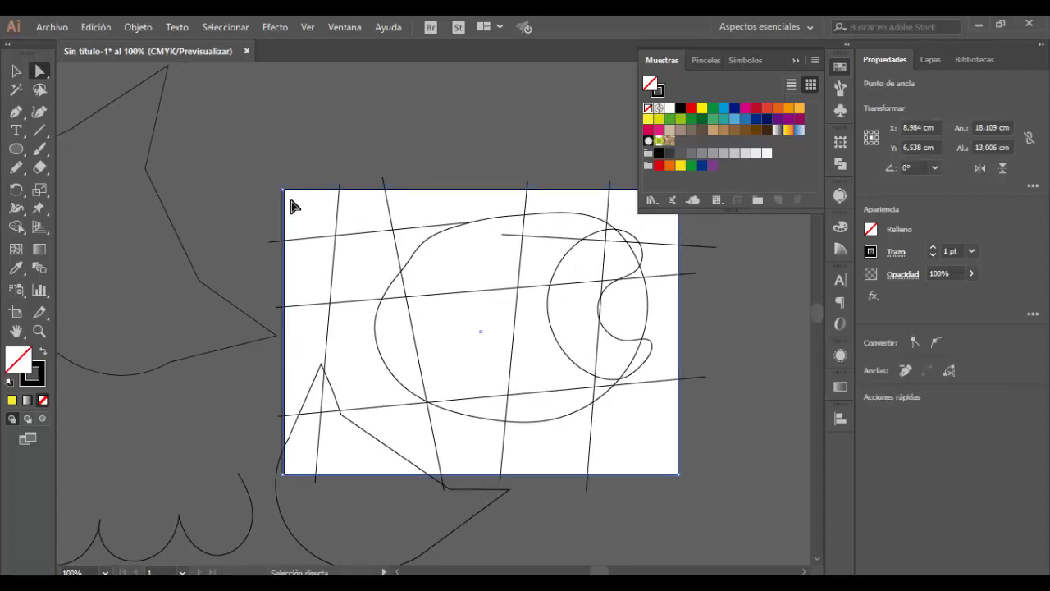
click(12, 400)
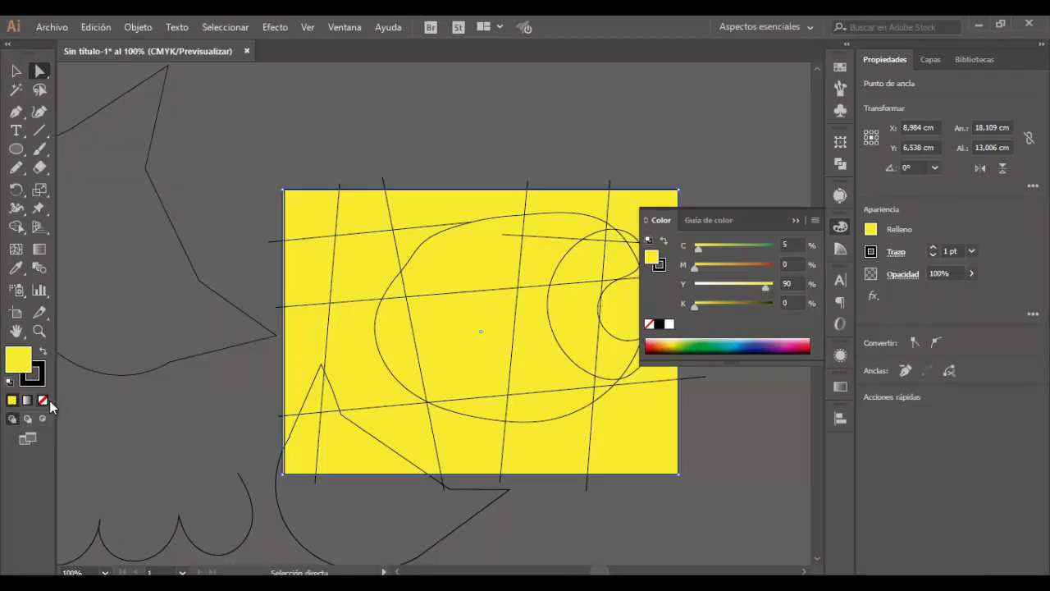
click(43, 401)
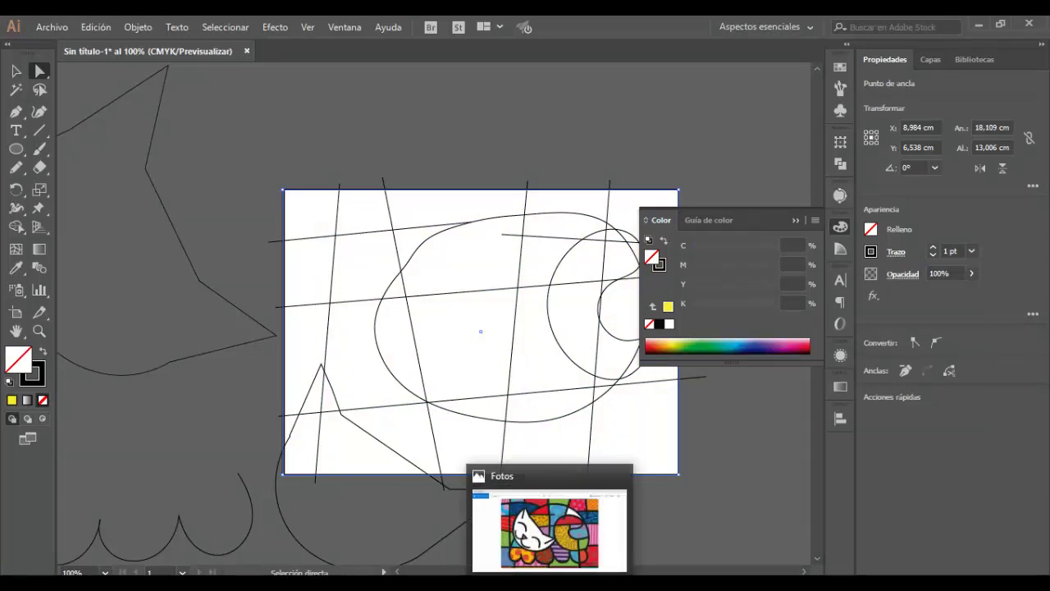
click(552, 521)
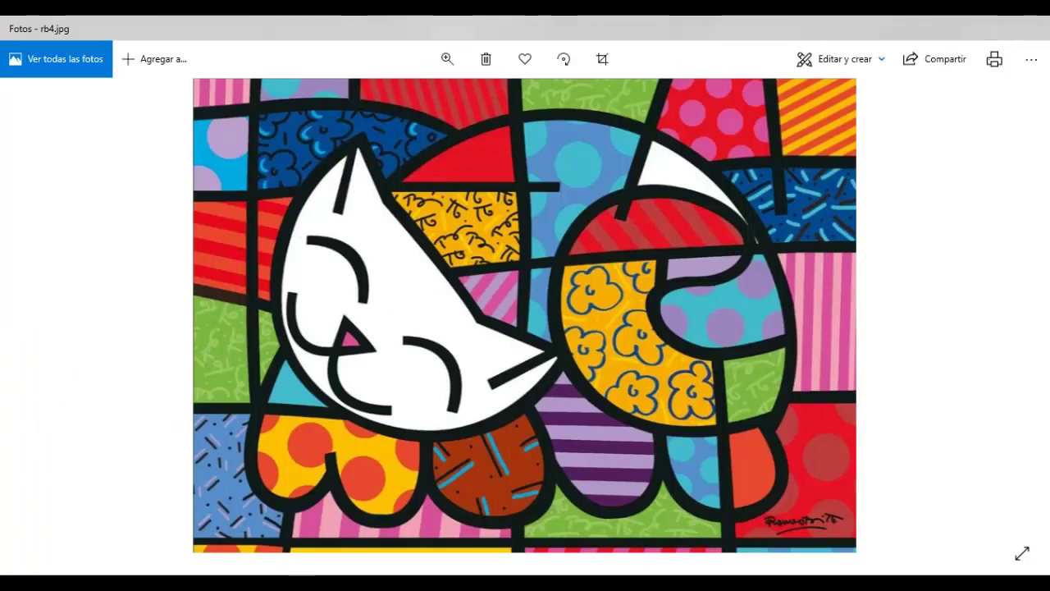
click(309, 581)
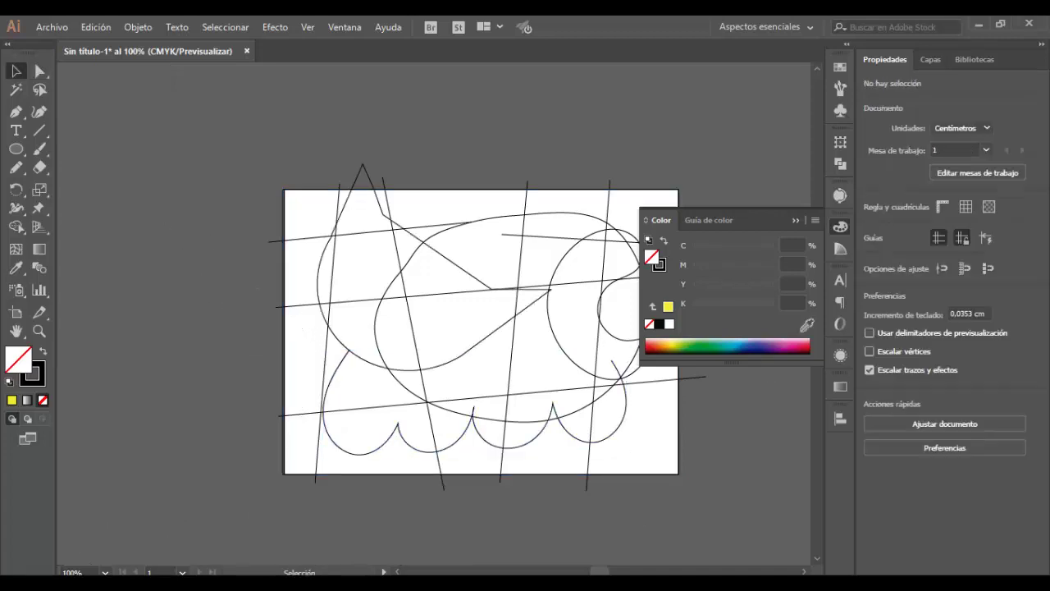
Step: Stretch the scalloped paw outline down to the artboard's bottom edge
click(795, 221)
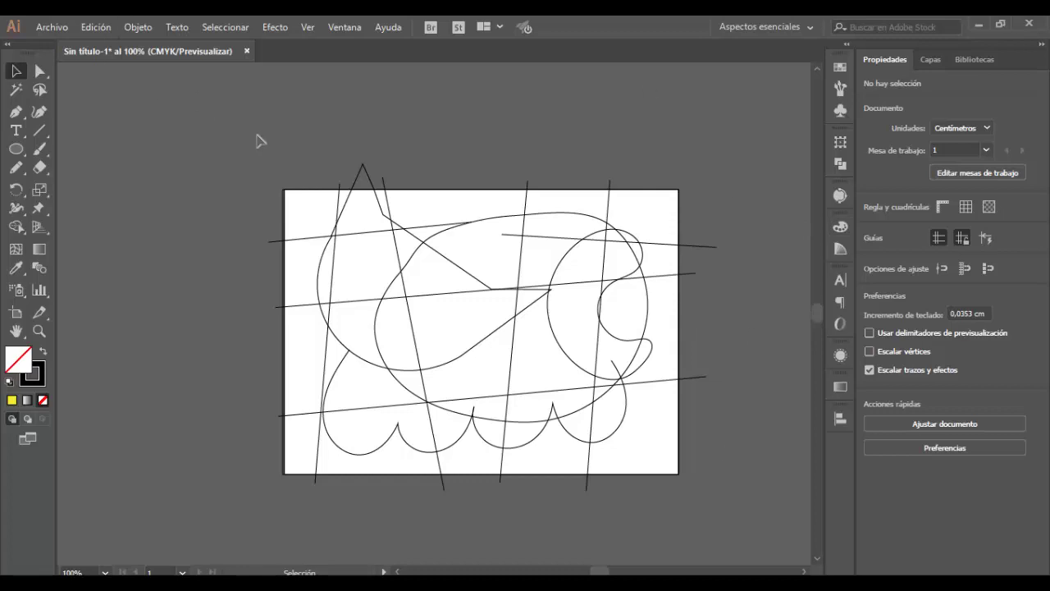
drag(259, 141, 607, 447)
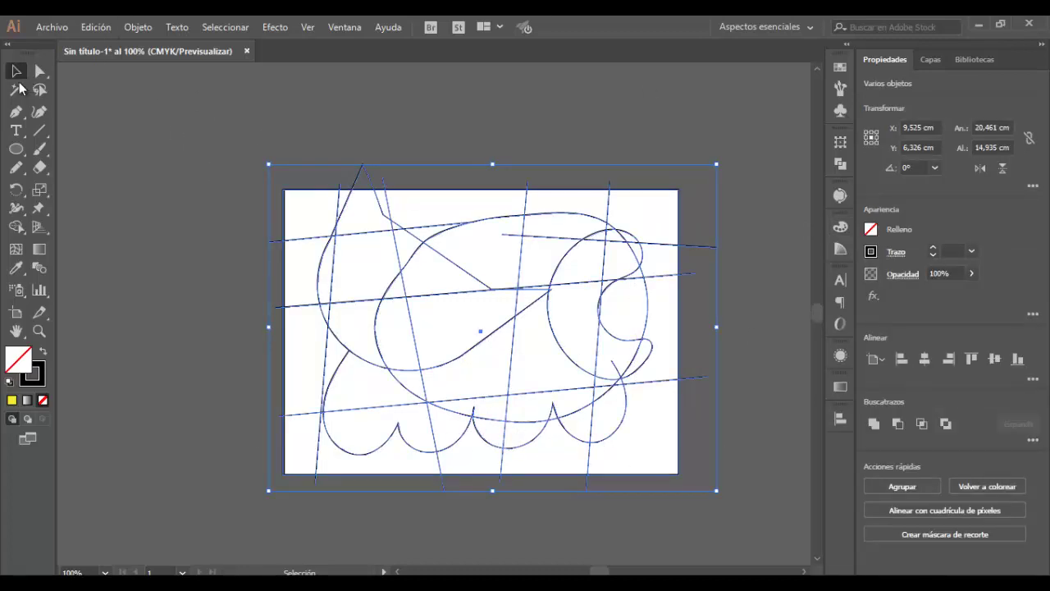
click(410, 539)
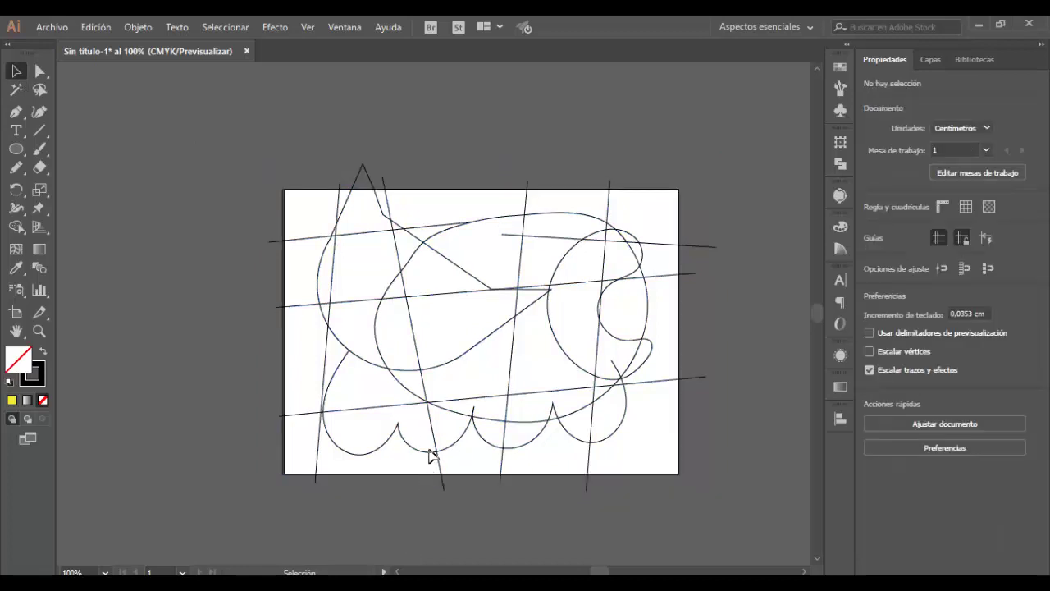
click(429, 451)
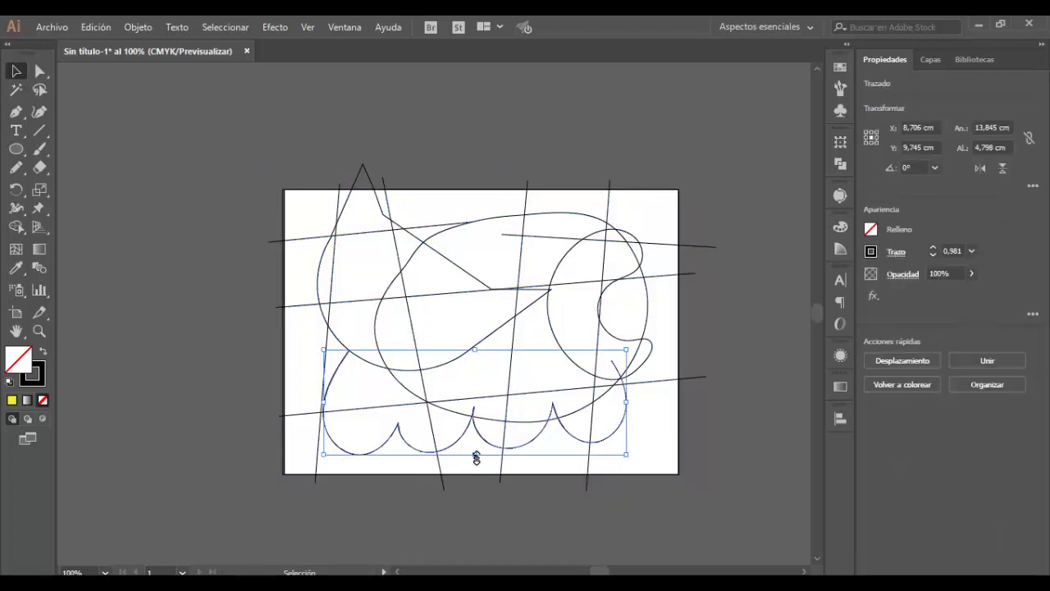
drag(475, 454, 466, 474)
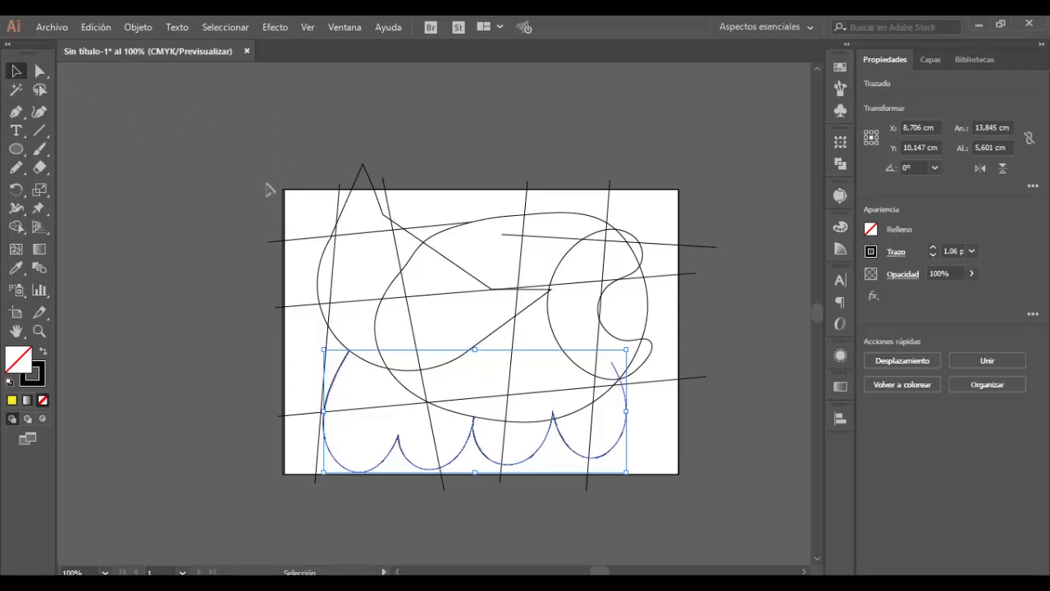
Step: Shift the ear shape down and right, then select every path in the drawing
drag(260, 169, 508, 259)
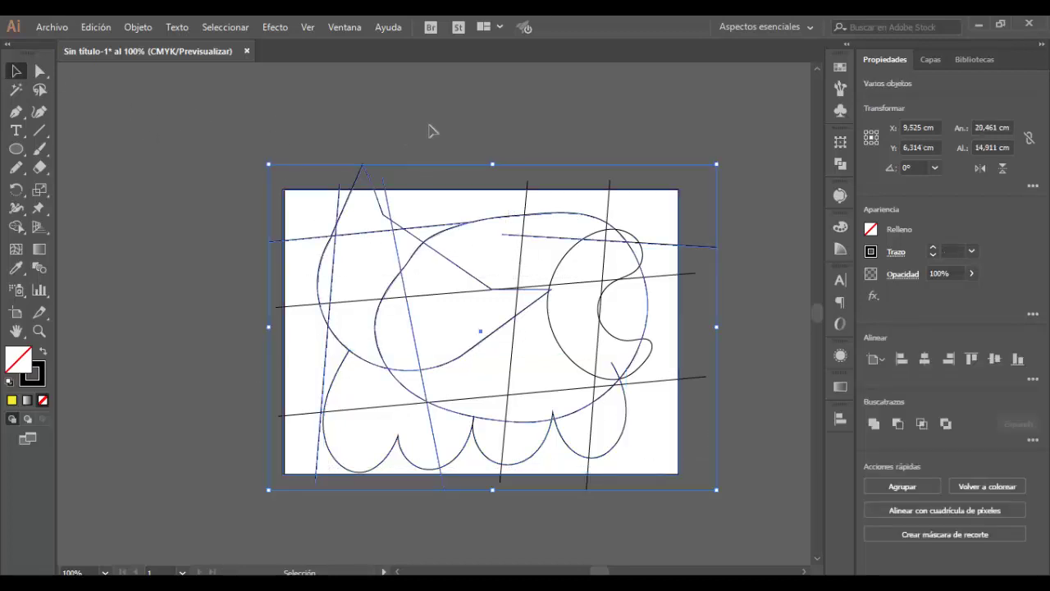
click(361, 170)
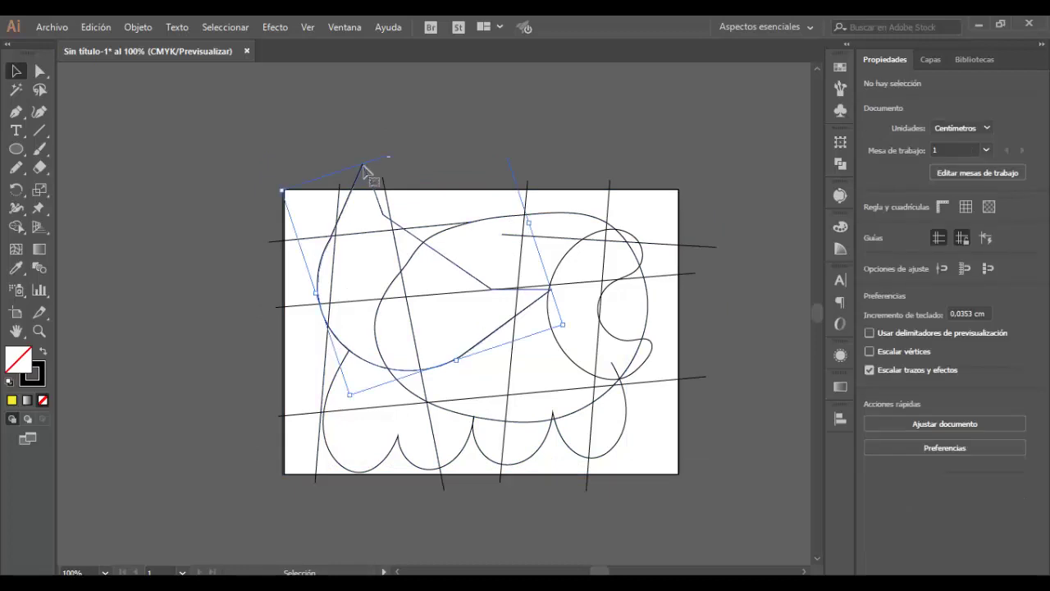
drag(365, 170, 370, 203)
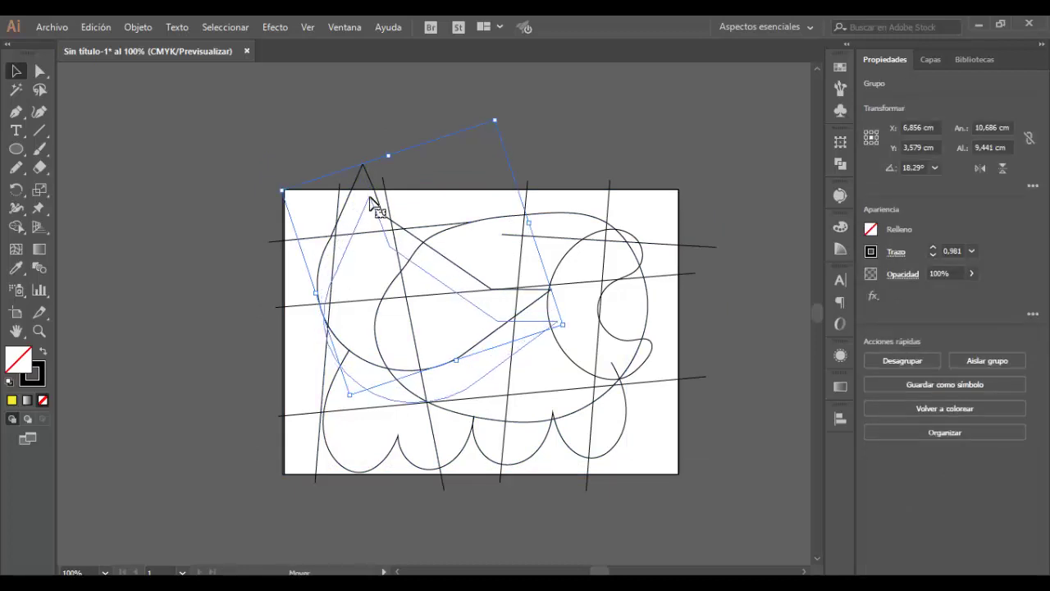
click(619, 151)
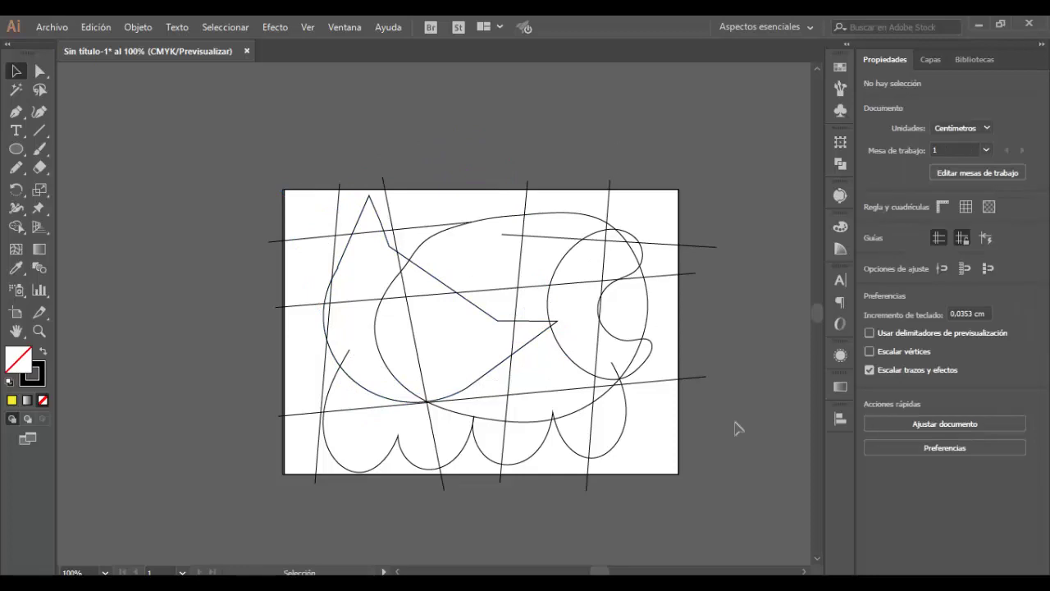
drag(230, 138, 714, 514)
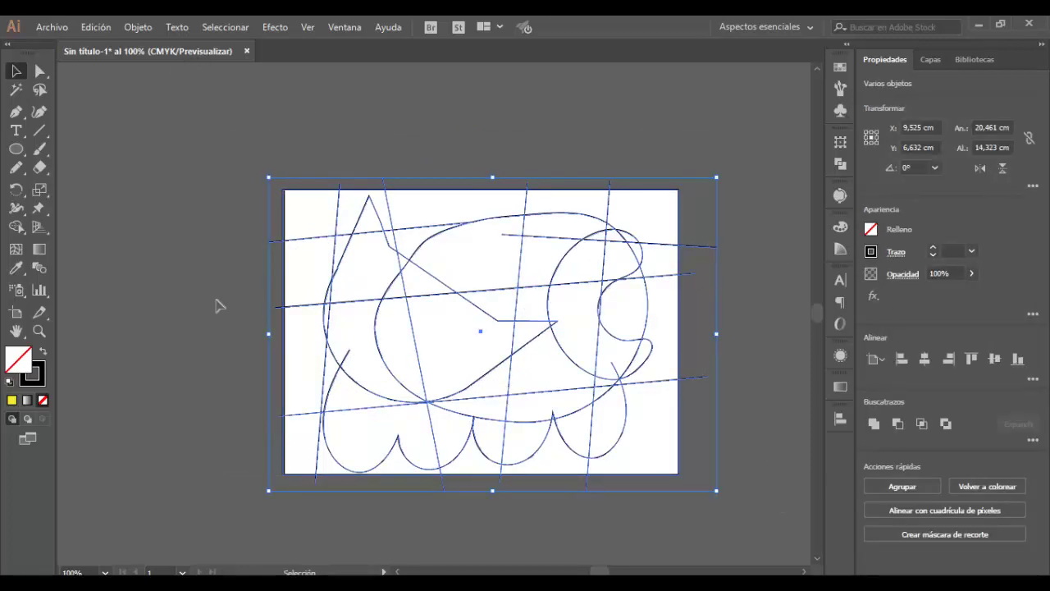
Step: Apply Pathfinder Divide to all paths and group the resulting pieces
click(1032, 442)
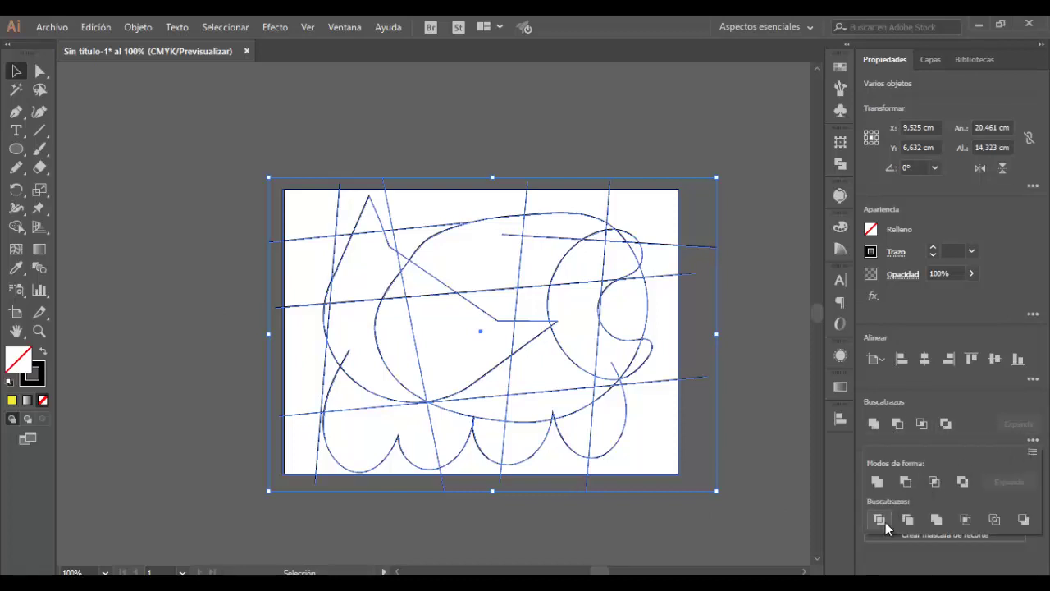
click(884, 521)
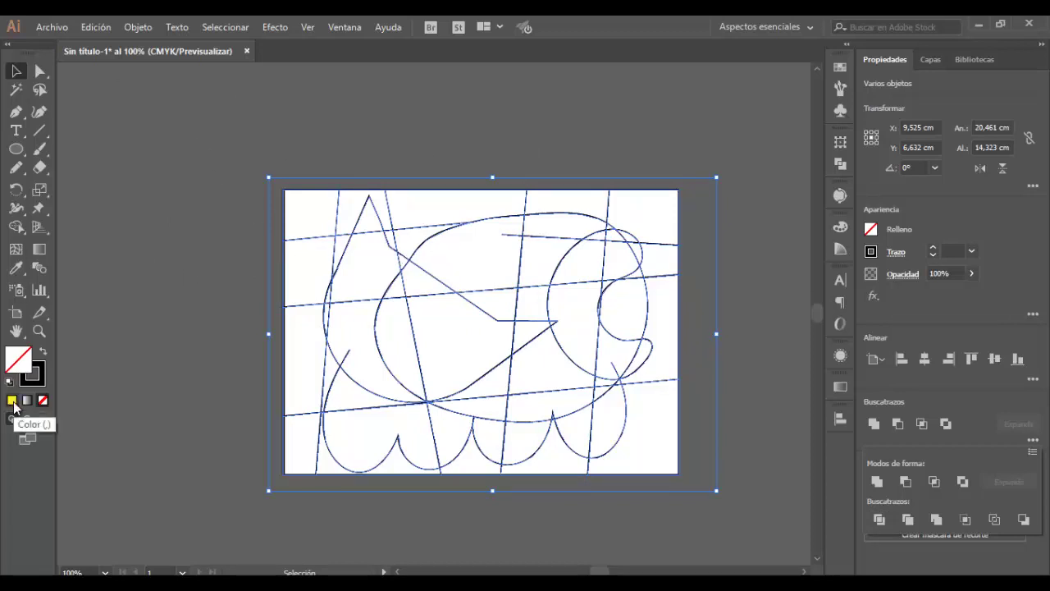
key(ctrl+g)
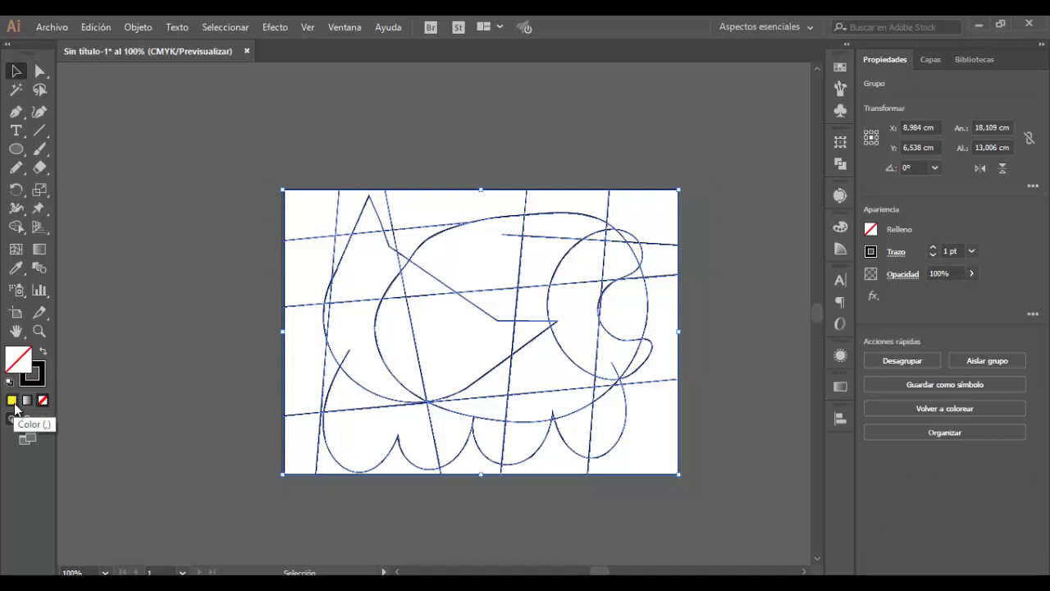
Step: Fill every divided piece with yellow (C 5, M 0, Y 90, K 0)
click(12, 401)
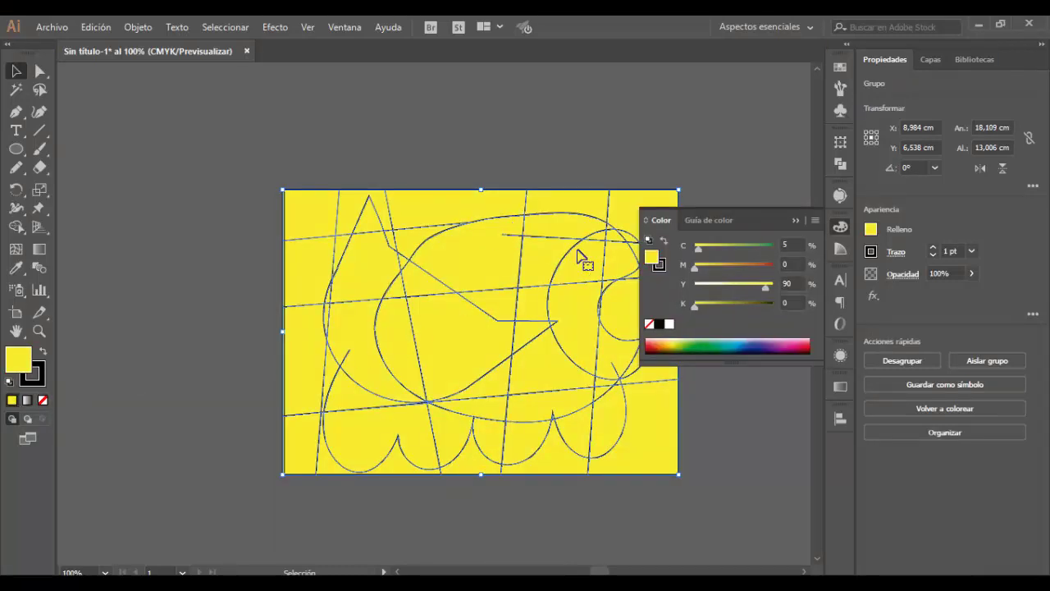
click(797, 220)
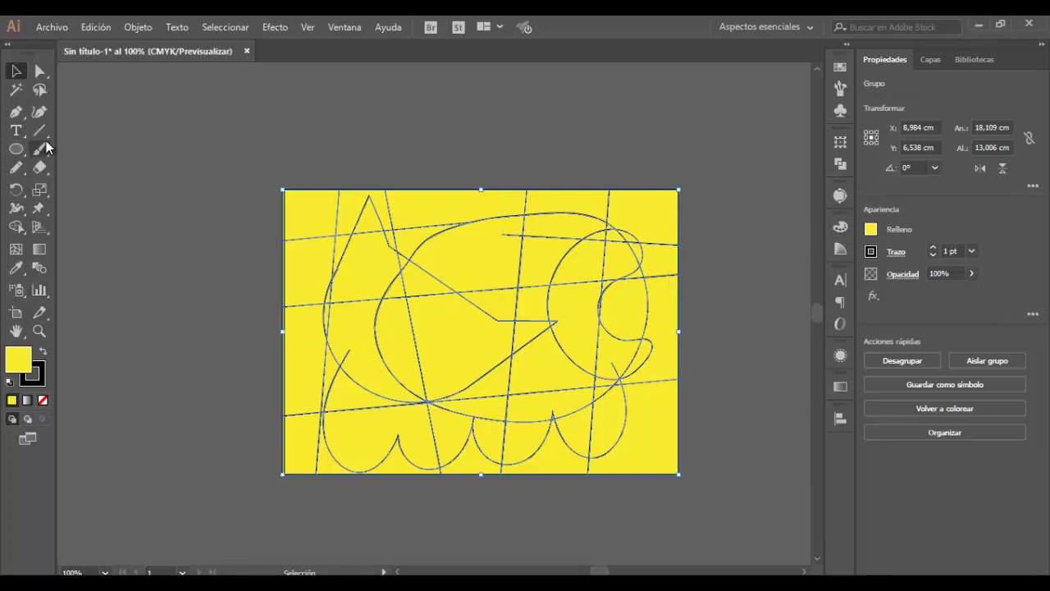
click(39, 330)
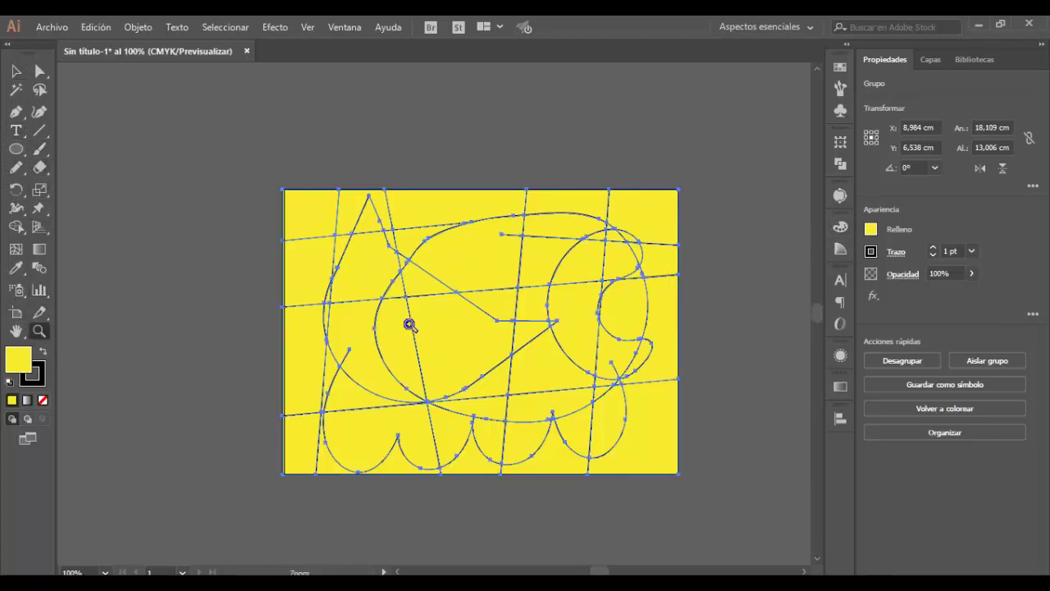
Step: Zoom to 150% and merge the ear pieces and crescent into the head region
click(410, 323)
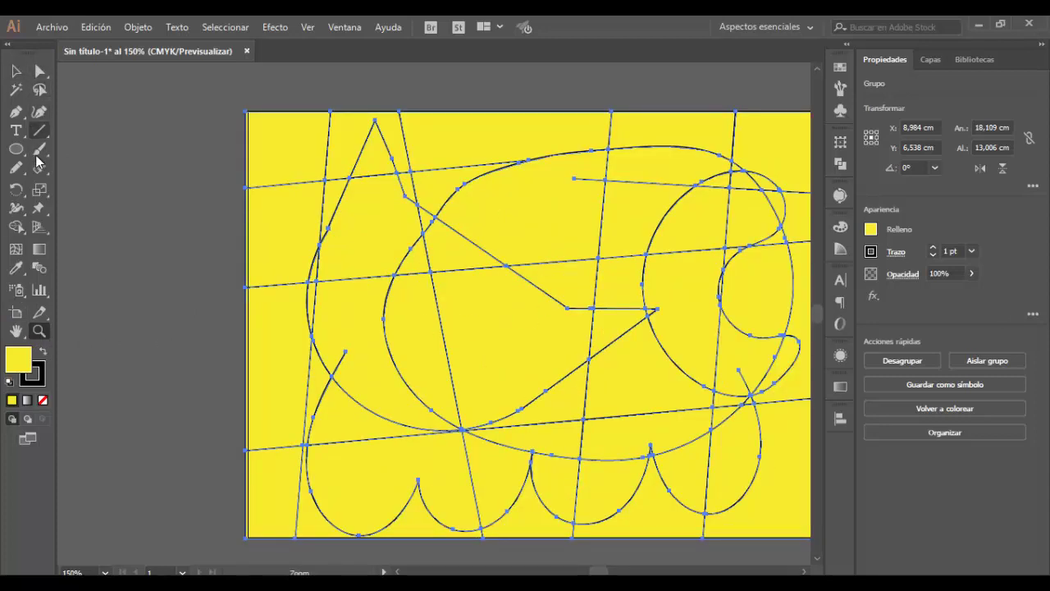
click(16, 227)
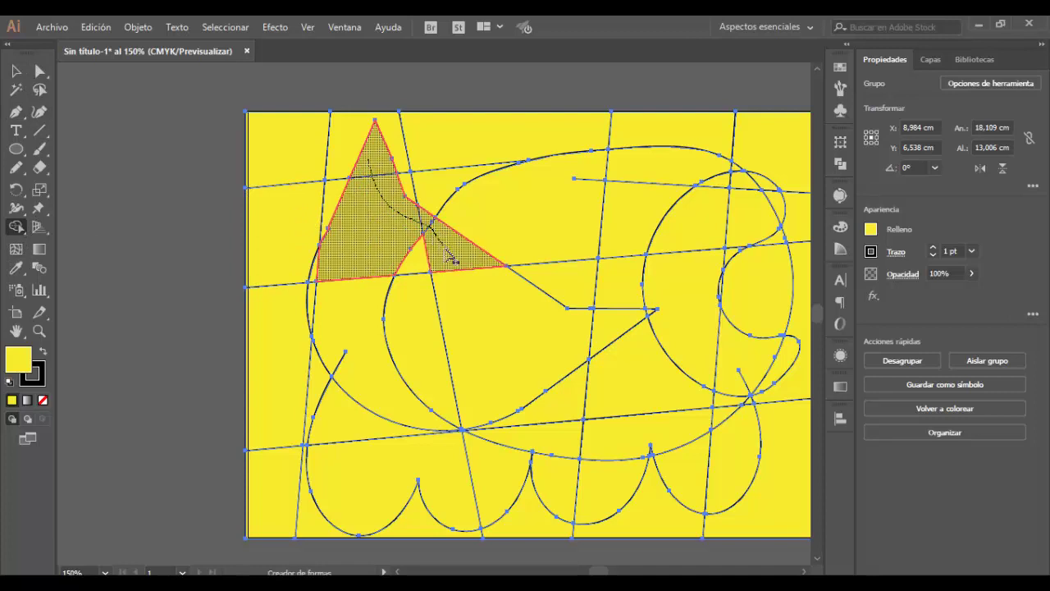
mouse_move(398, 213)
mouse_down()
mouse_move(582, 326)
mouse_move(628, 316)
mouse_up()
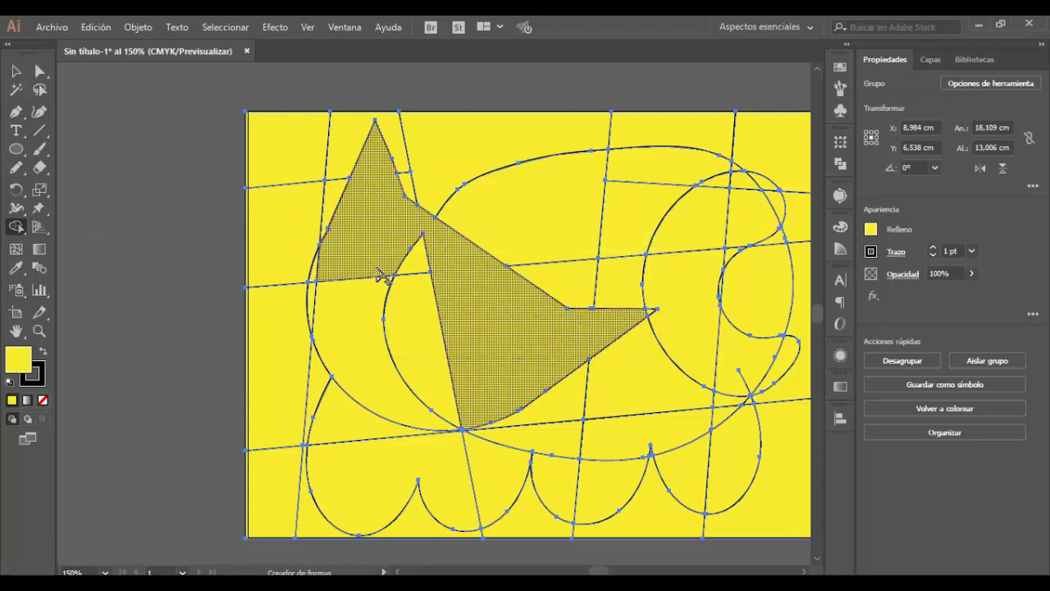
click(407, 333)
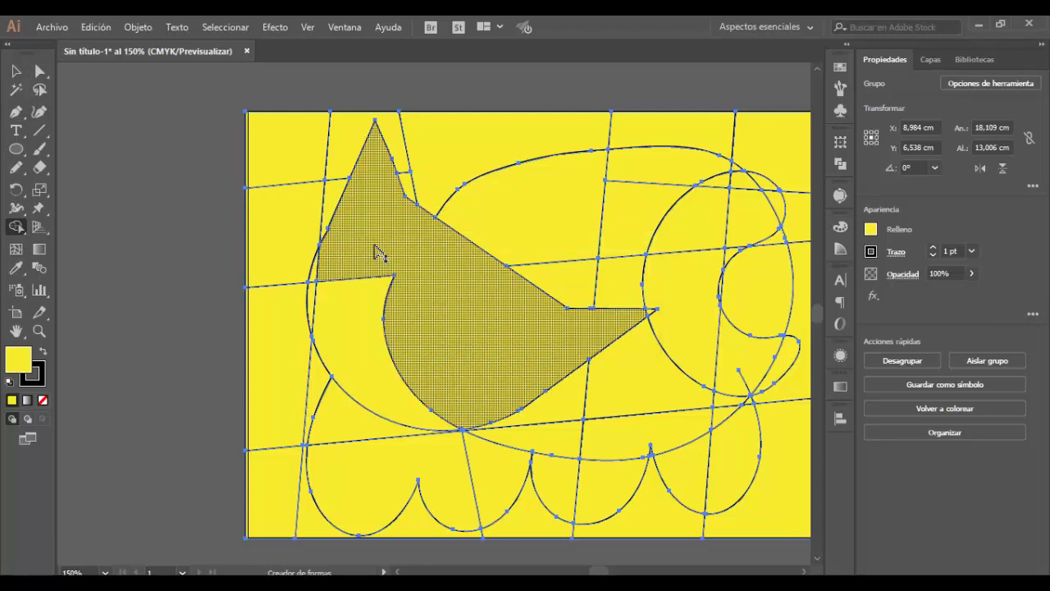
mouse_move(376, 246)
mouse_down()
mouse_move(314, 279)
mouse_move(316, 291)
mouse_move(356, 260)
mouse_move(358, 322)
mouse_up()
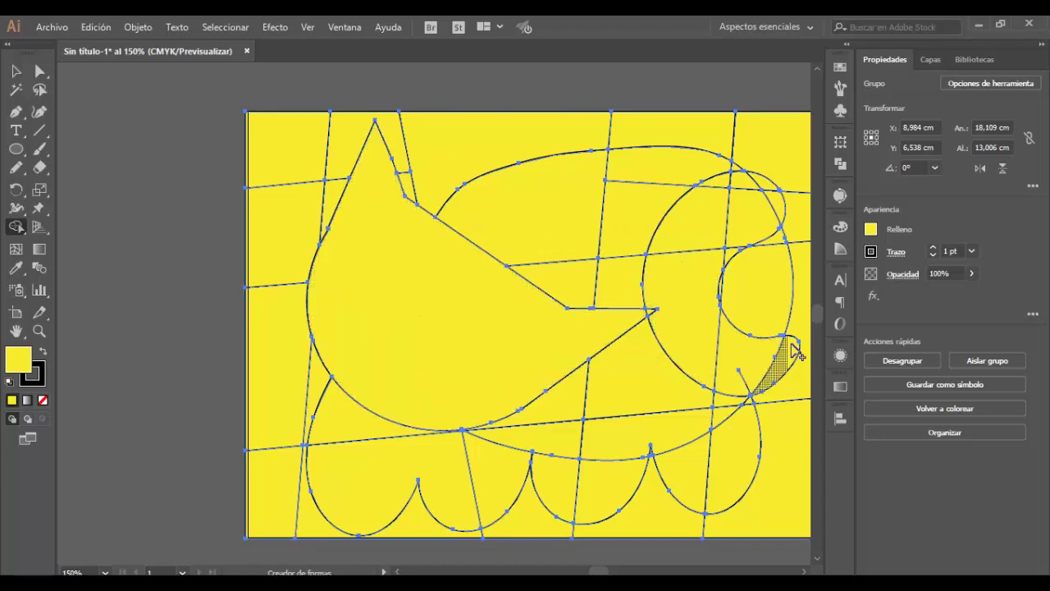
Step: Merge the strip right of the circle and join the paw wedges with neighbouring regions
drag(794, 351, 674, 312)
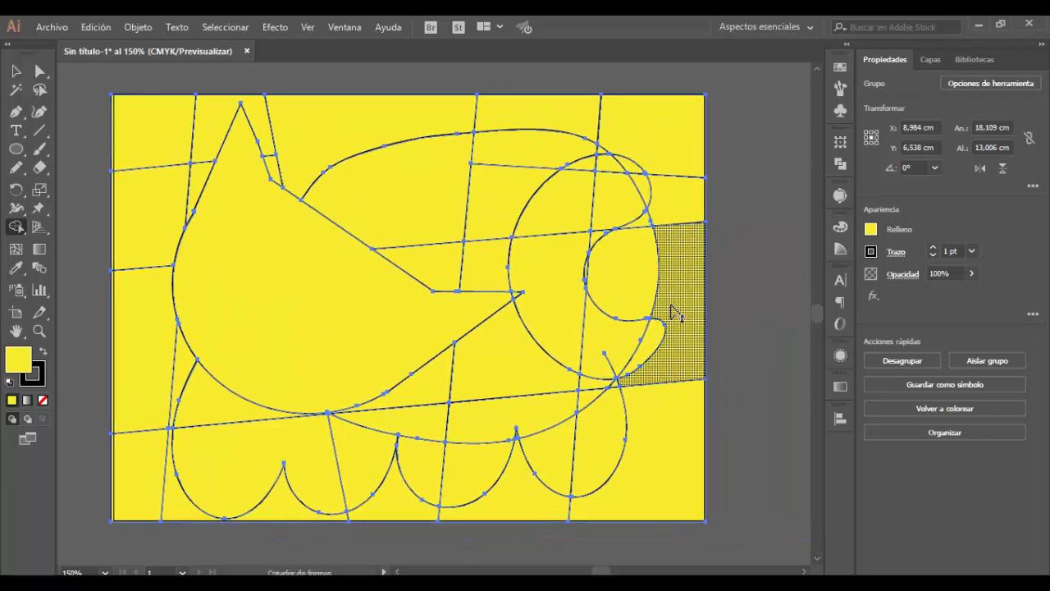
drag(672, 311, 656, 357)
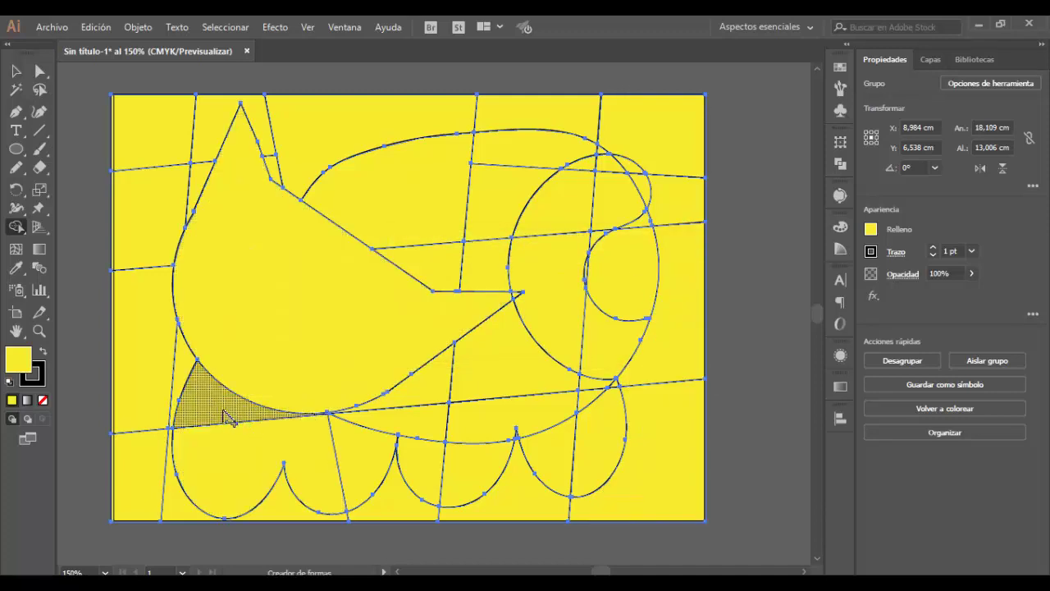
drag(229, 419, 241, 438)
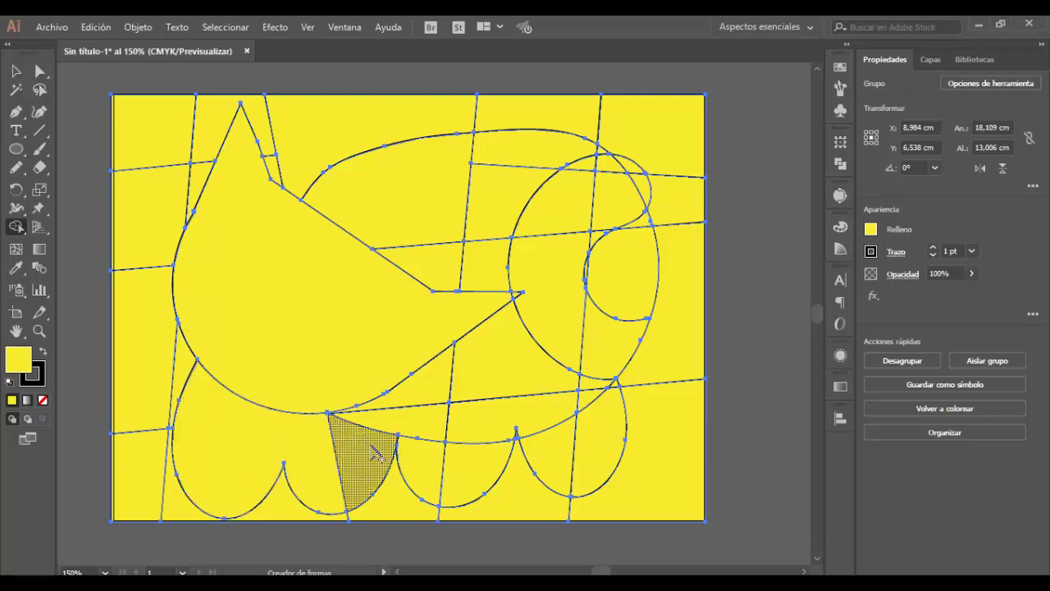
mouse_move(375, 456)
mouse_down()
mouse_move(393, 431)
mouse_move(412, 430)
mouse_up()
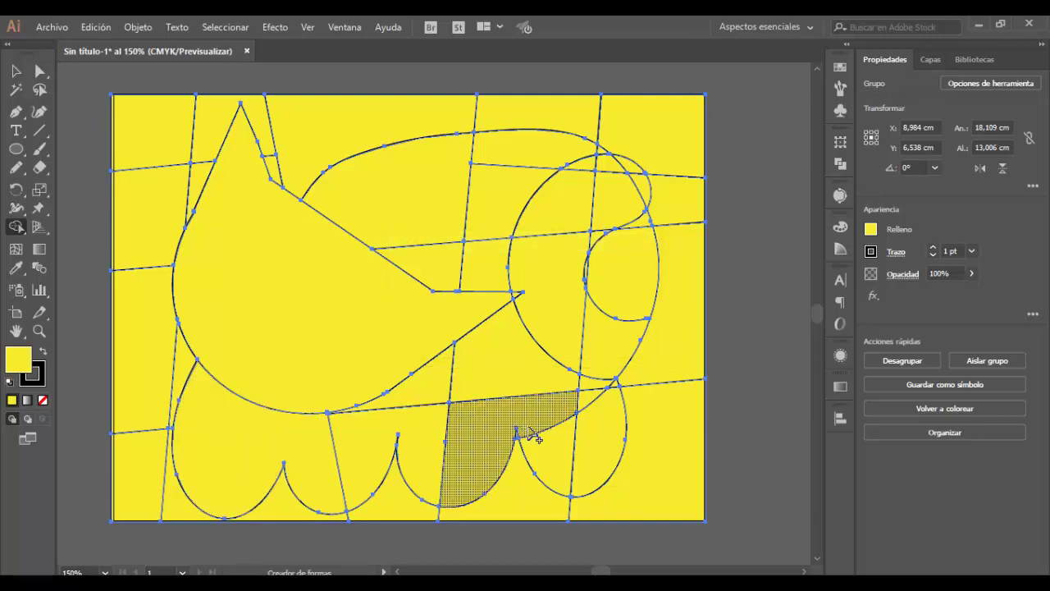
drag(558, 442, 590, 410)
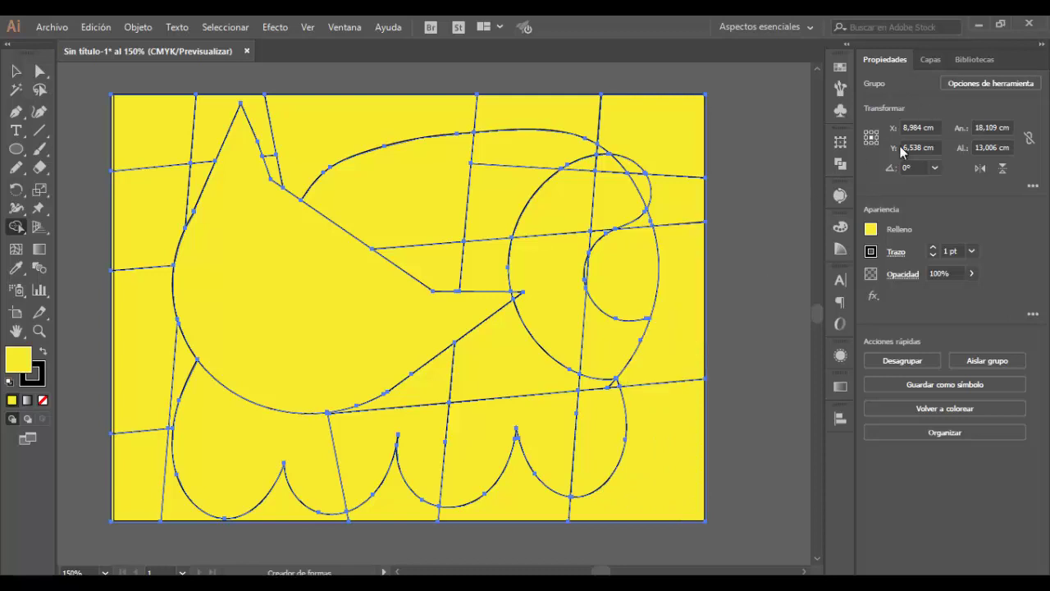
Step: Check the rb4.jpg cat reference in Photos, then return to the Illustrator drawing
click(840, 67)
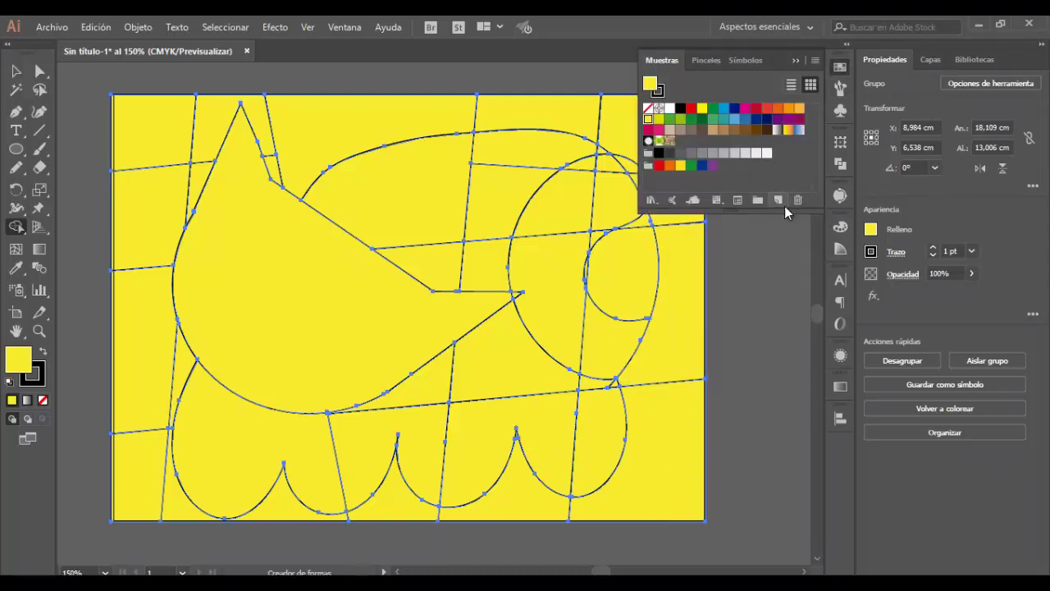
click(649, 200)
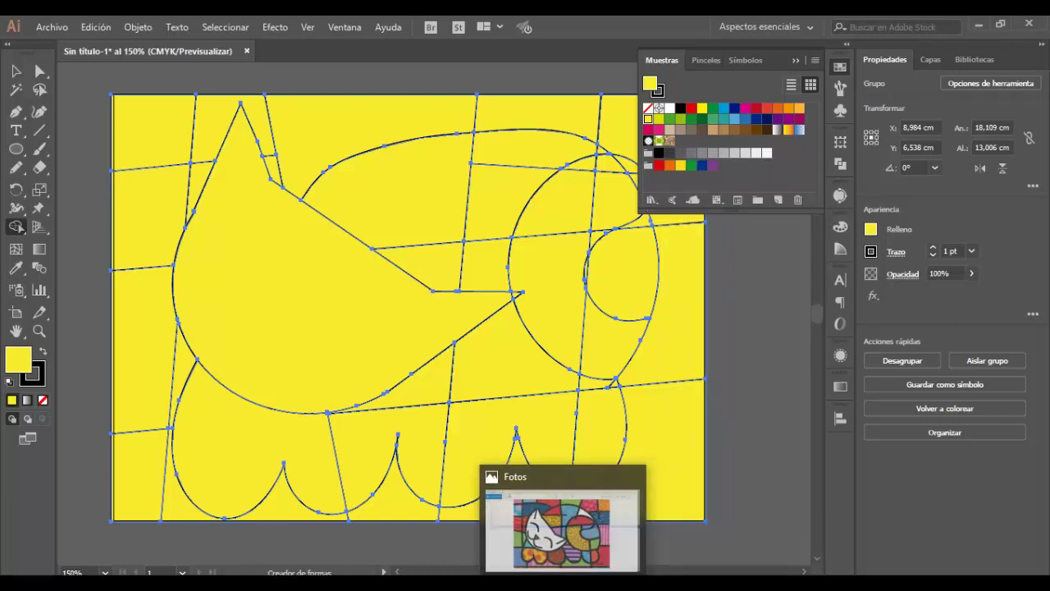
click(547, 517)
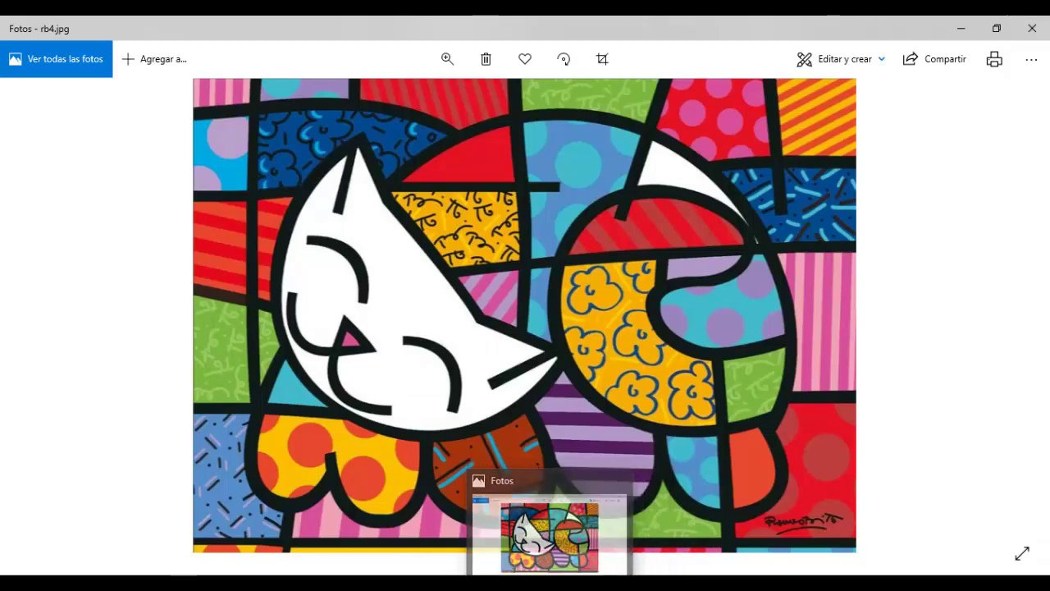
click(286, 573)
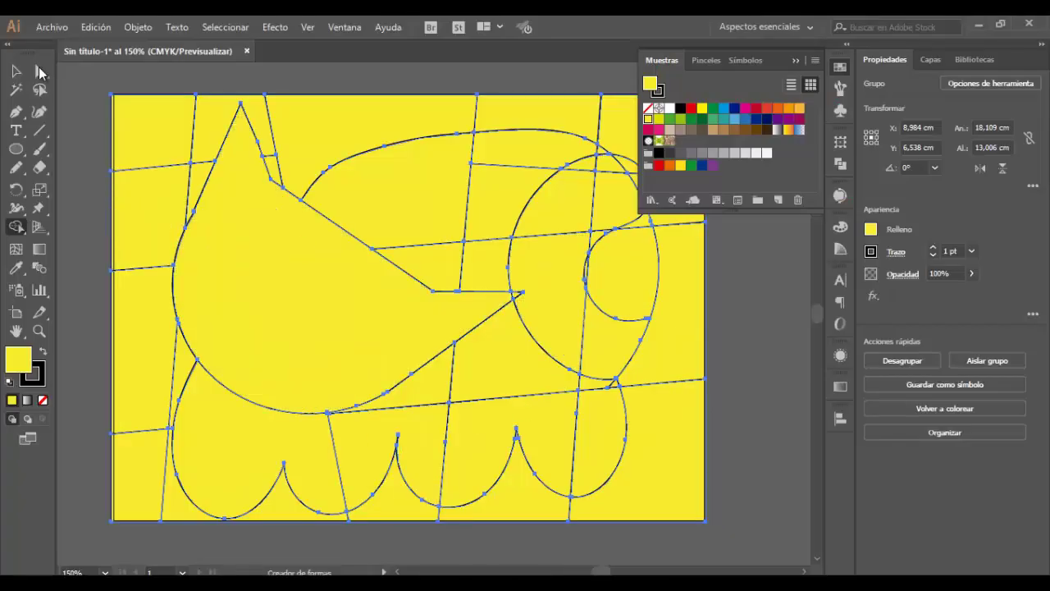
click(40, 71)
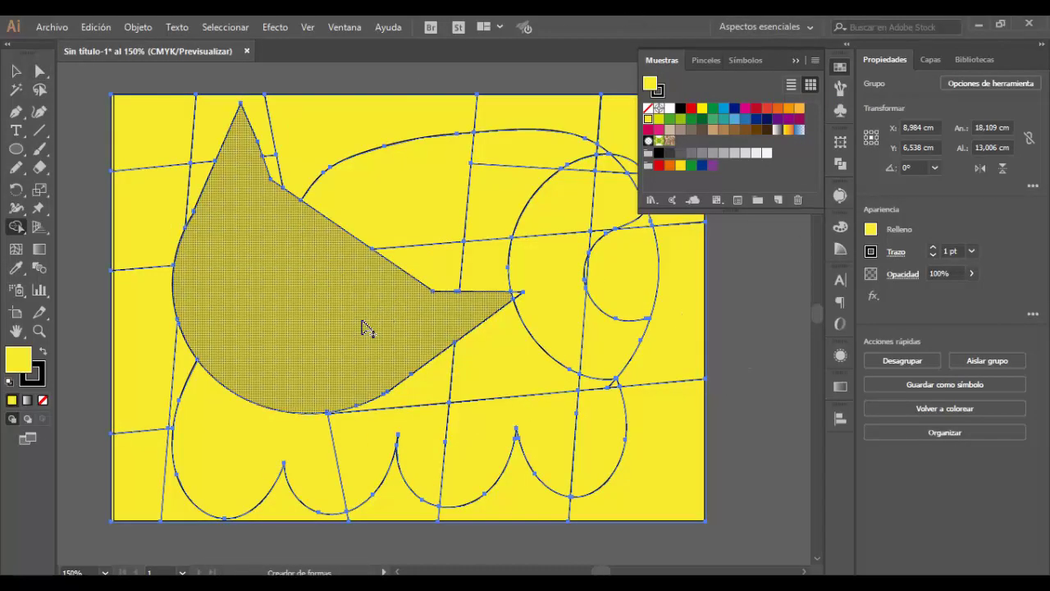
Step: Select the merged cat head path alone and give it a white swatch fill
click(40, 72)
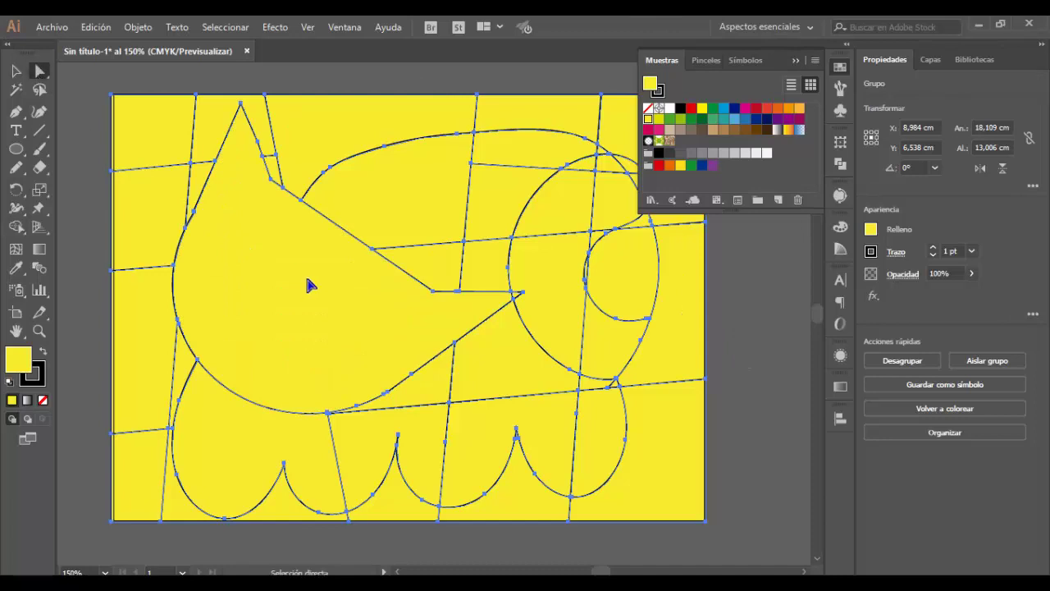
key(ctrl+shift+a)
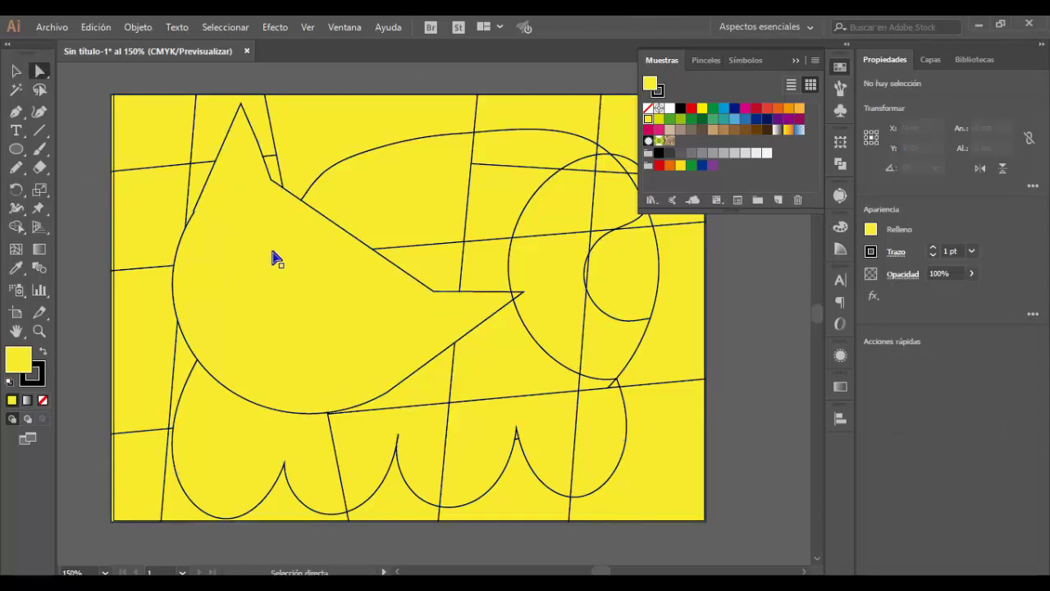
click(276, 253)
click(670, 108)
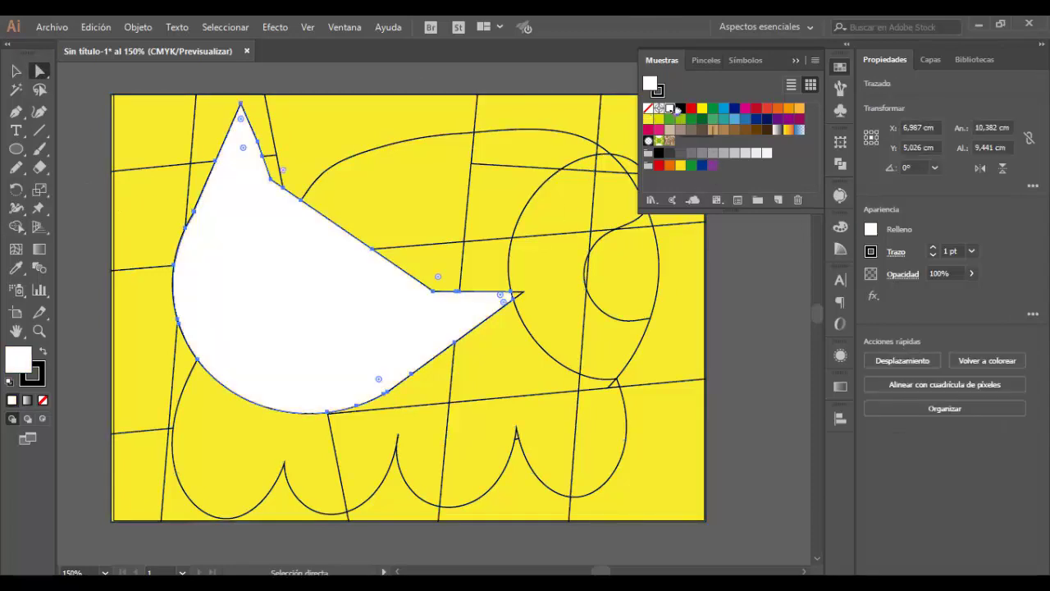
click(222, 461)
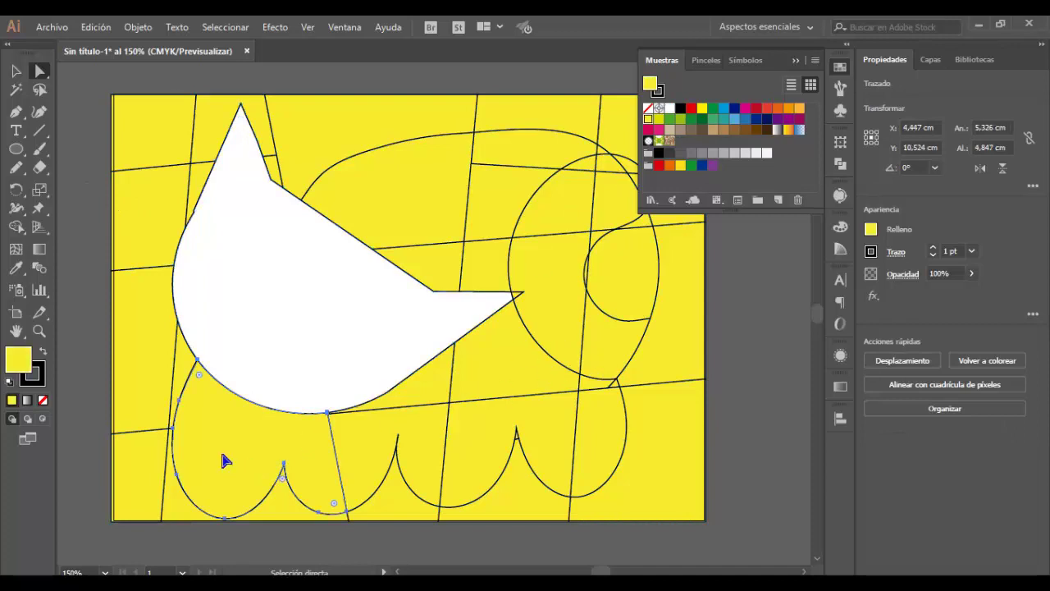
Step: Load the 'motivos Gato Britto 2' swatch library and give the lower-left paw its purple stripe pattern
click(659, 204)
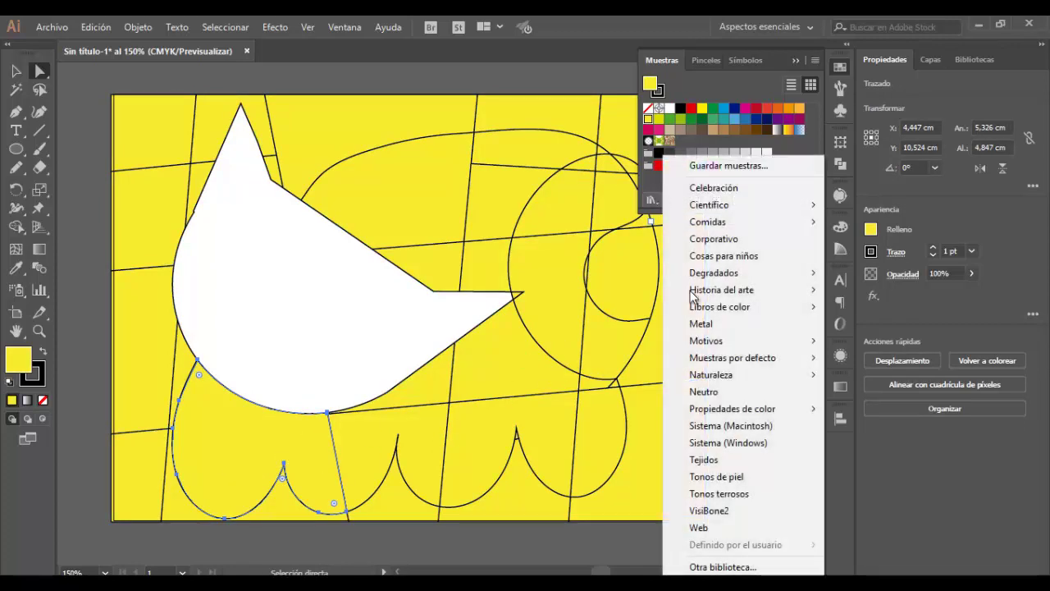
click(746, 565)
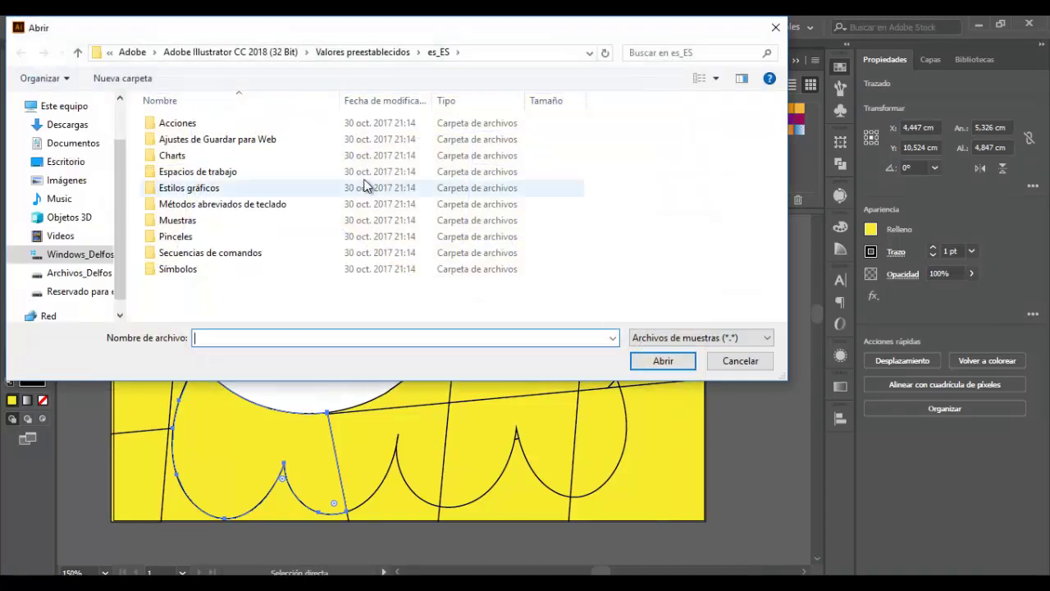
double_click(468, 153)
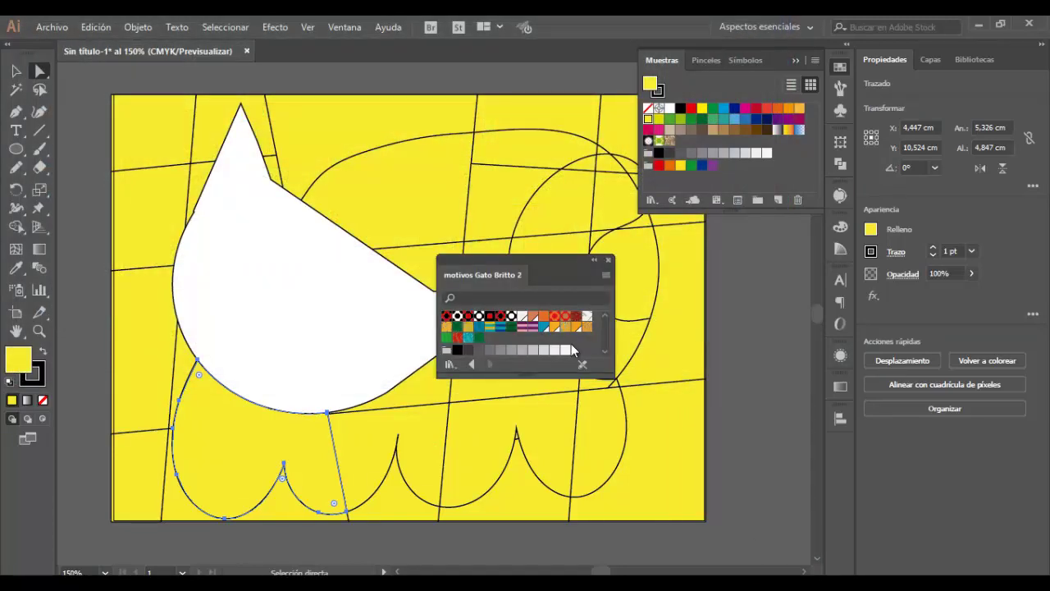
click(532, 327)
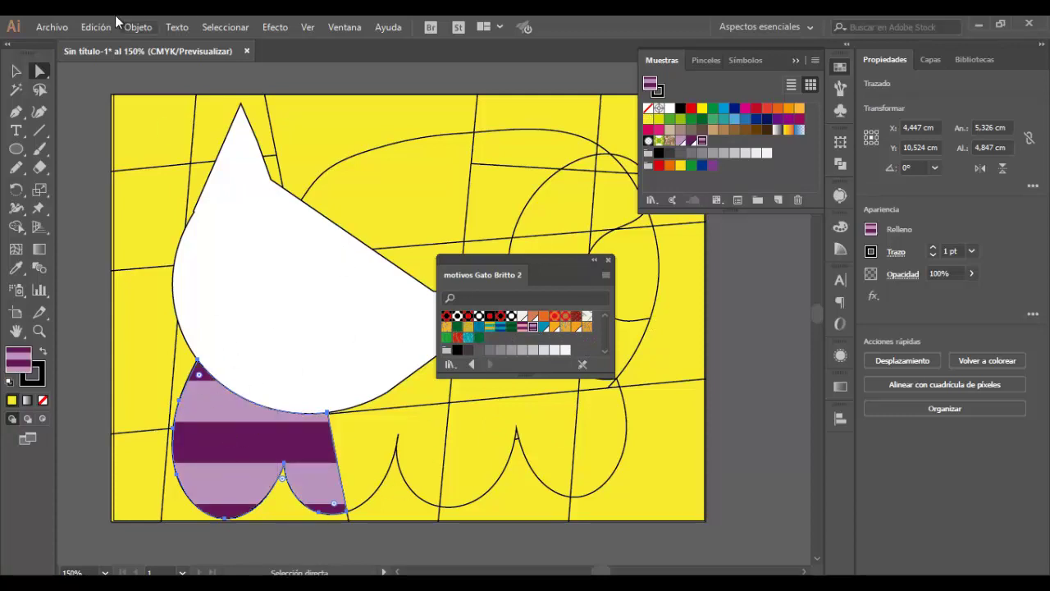
click(139, 27)
mouse_move(211, 26)
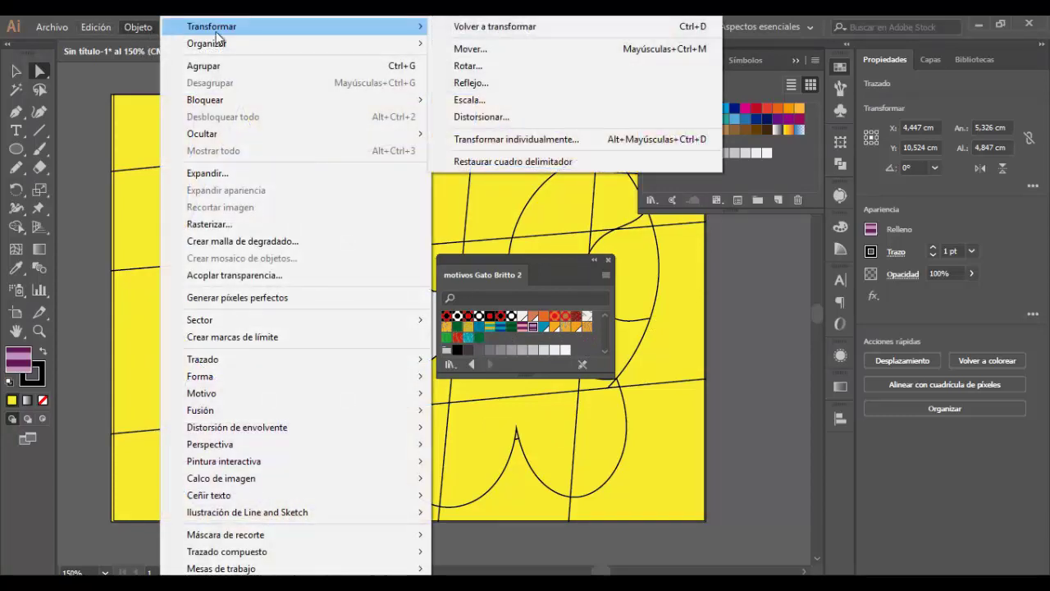
Step: Scale only the paw's stripe pattern uniformly to 50%, leaving the shape unchanged
click(479, 99)
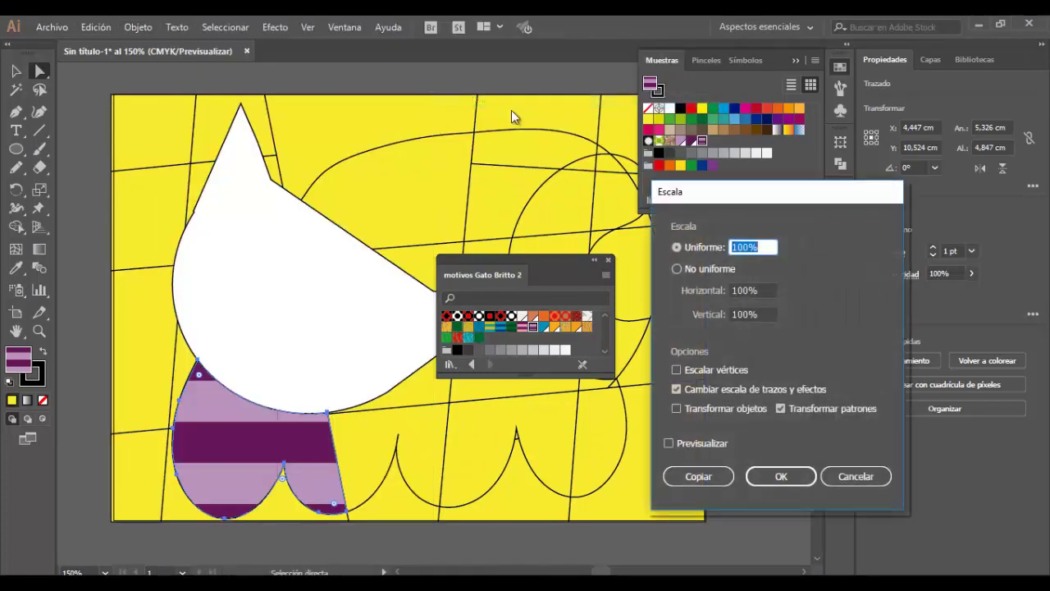
click(676, 407)
drag(774, 247, 686, 251)
text(50)
click(779, 481)
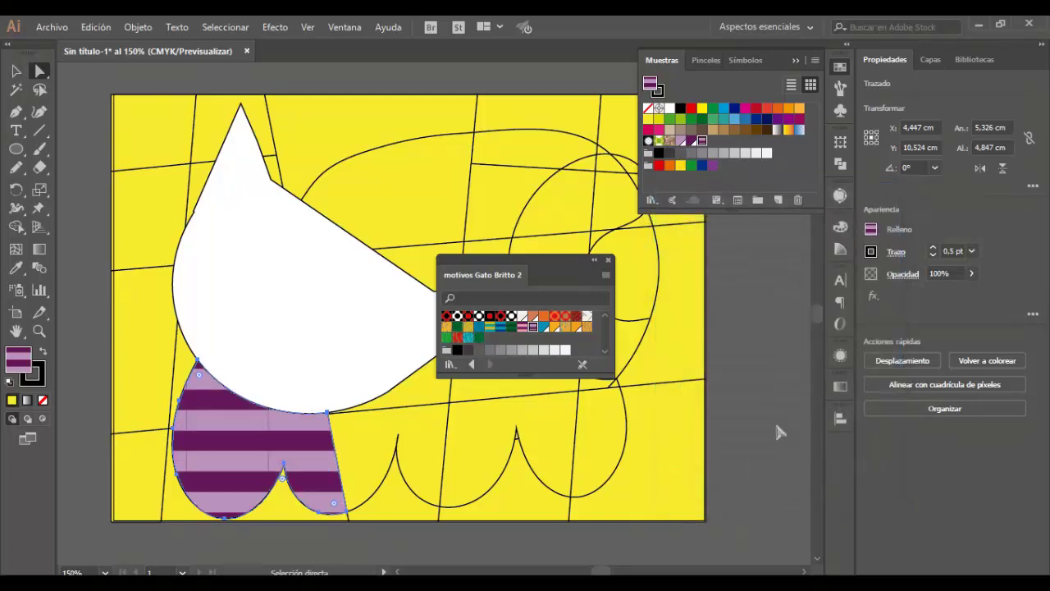
Step: Rotate the paw's stripe pattern by 60° so the stripes run diagonally
click(136, 27)
mouse_move(212, 26)
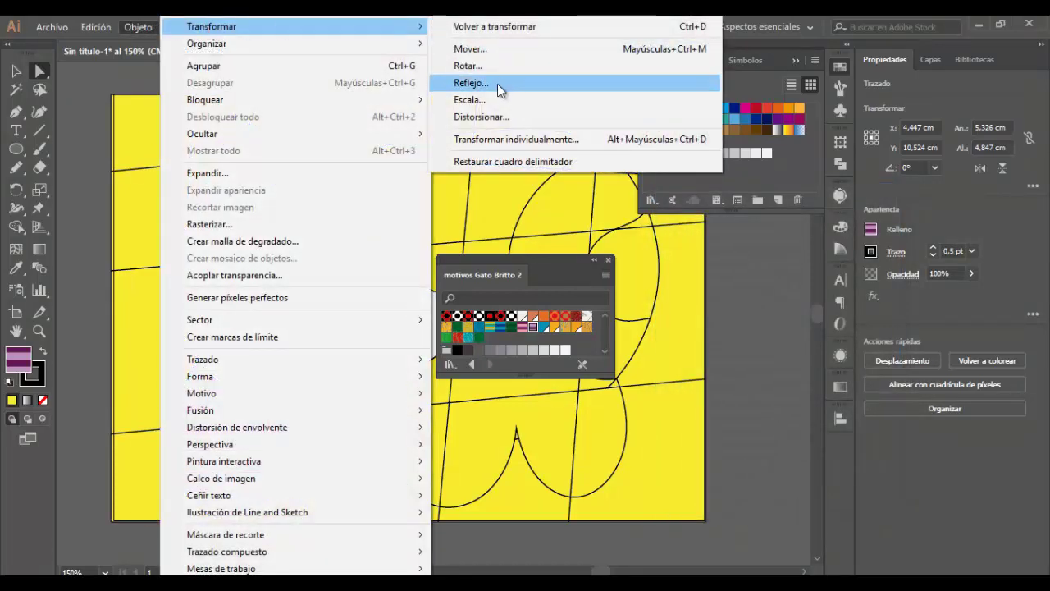
click(510, 66)
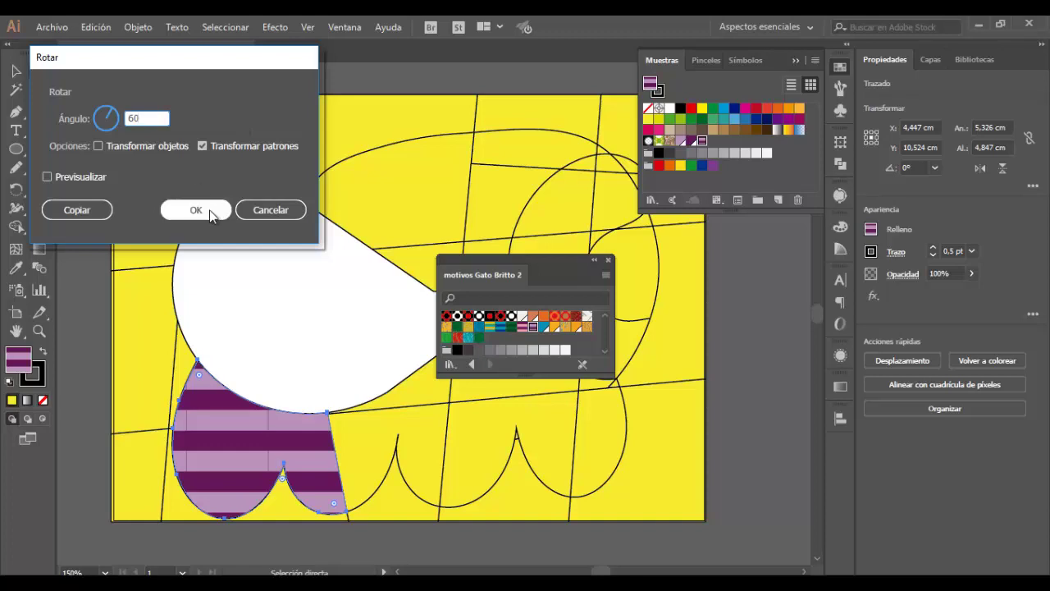
click(48, 177)
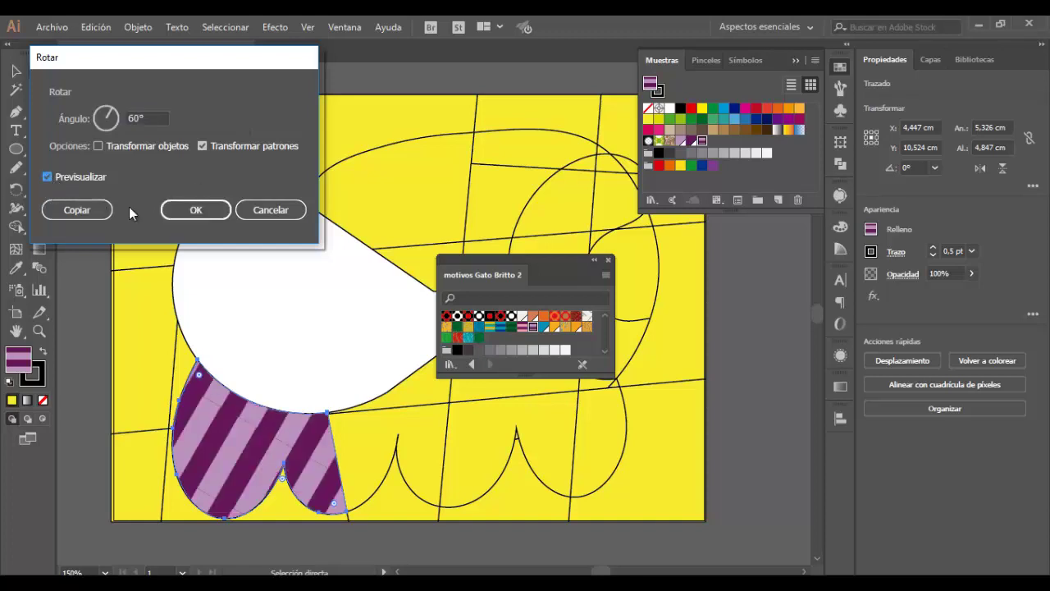
click(207, 212)
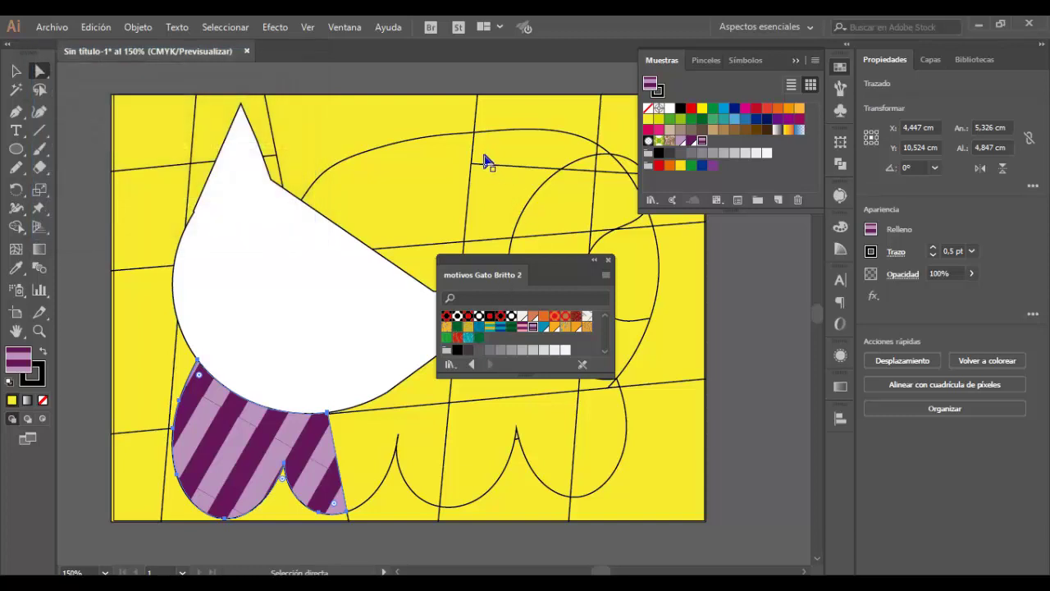
Step: Fill the upper-left corner, curved region and top region with dark red squiggle, orange floral and cream brushstroke patterns
click(158, 123)
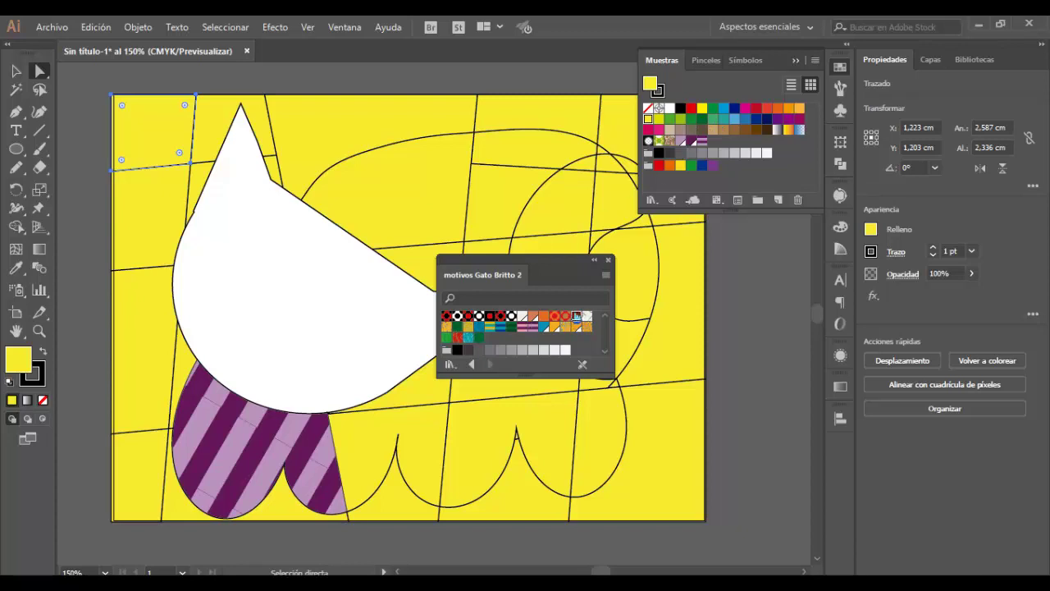
click(577, 317)
click(447, 172)
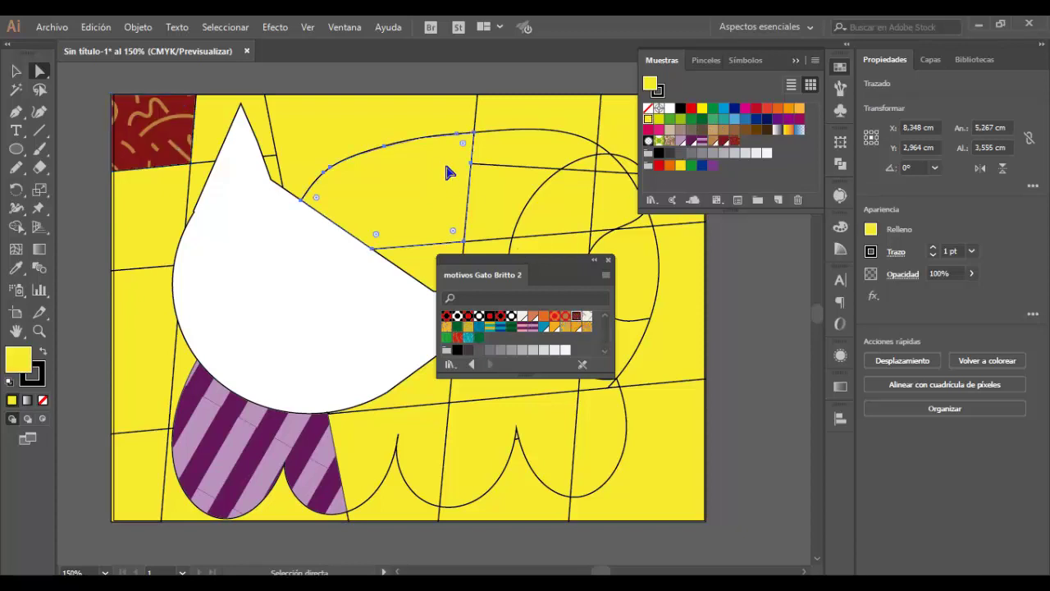
click(564, 327)
click(425, 119)
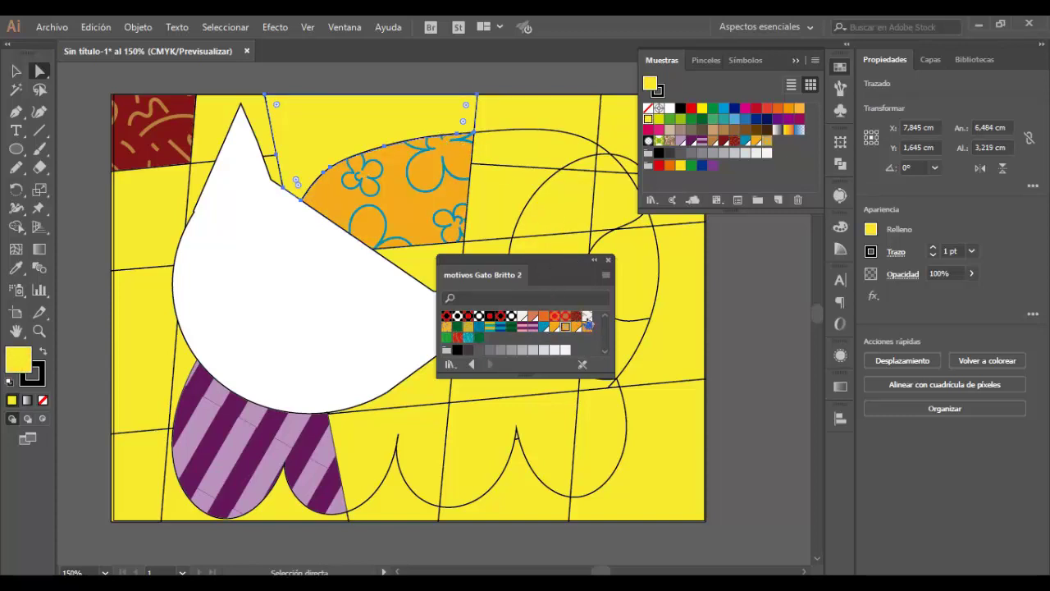
click(586, 317)
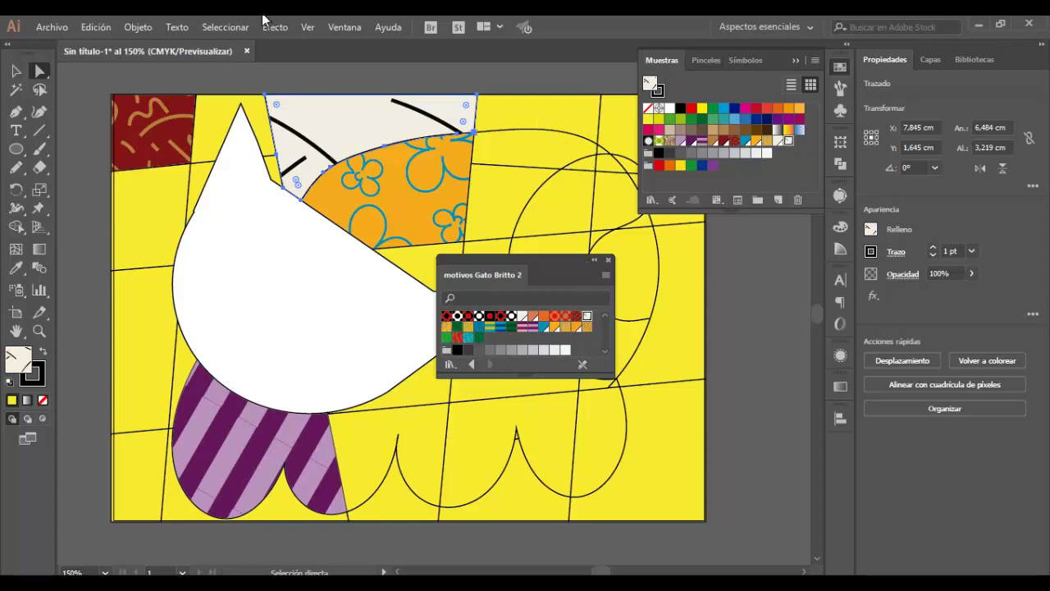
Step: Send the yellow covering shape to the back, close the pattern library and deselect everything
click(146, 27)
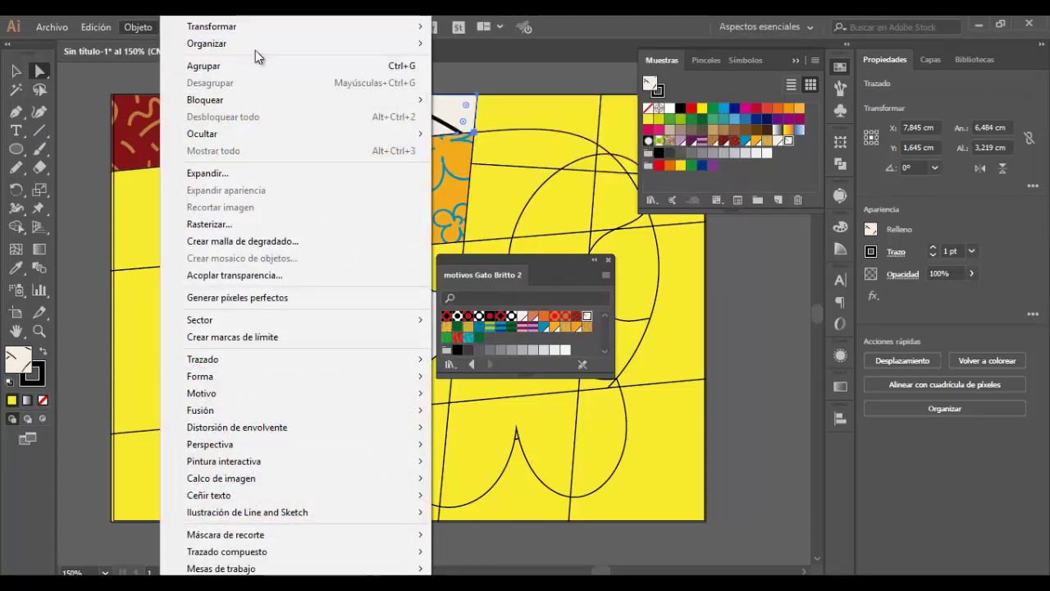
mouse_move(207, 44)
click(480, 95)
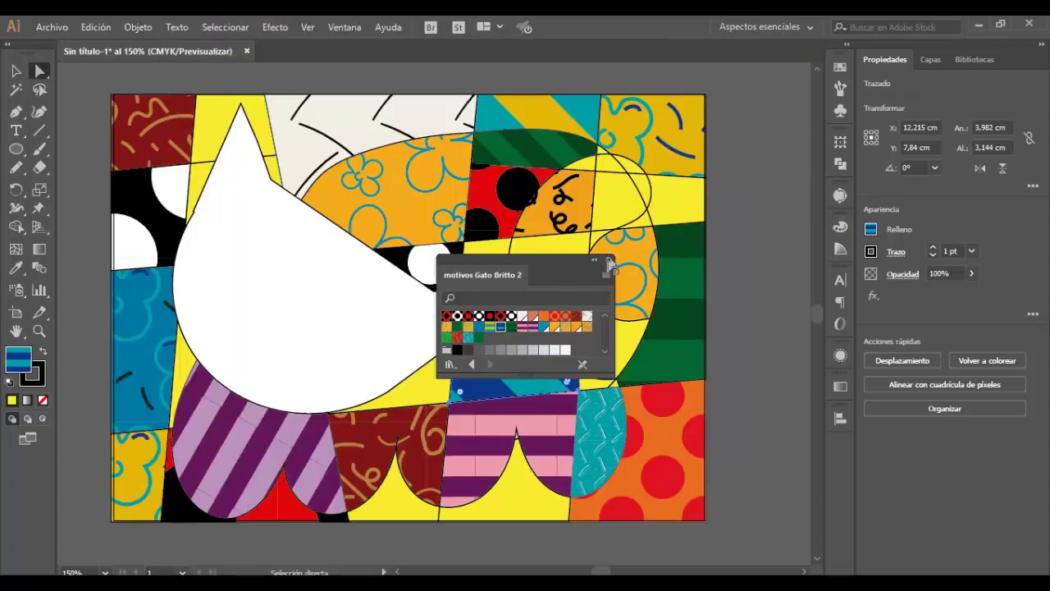
click(609, 260)
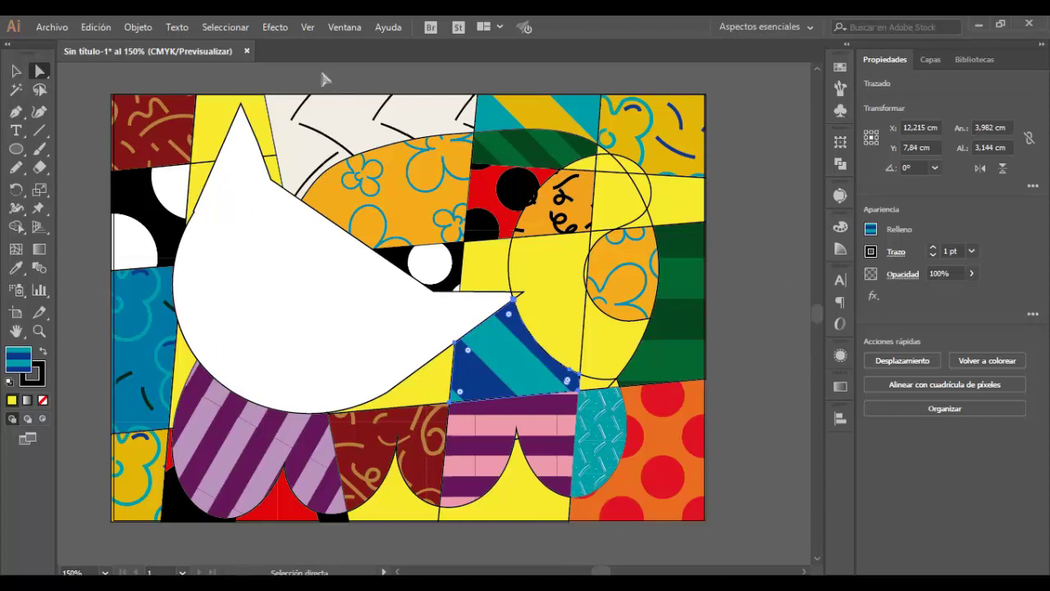
click(99, 87)
key(v)
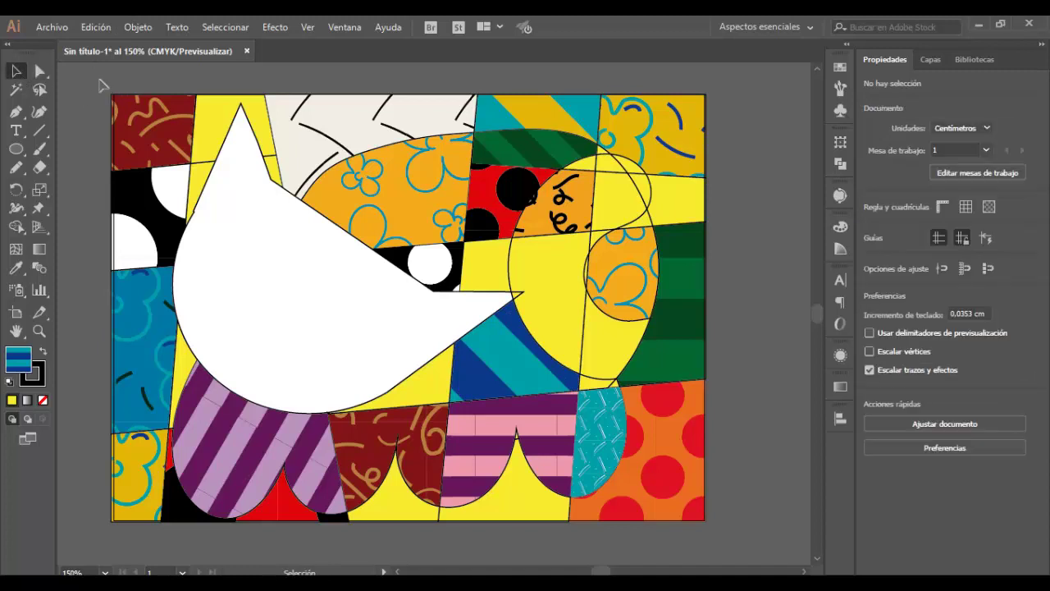
Step: Set the stroke weight of all artwork to 9 pt and bring up the rb4.jpg reference in Photos
key(ctrl+a)
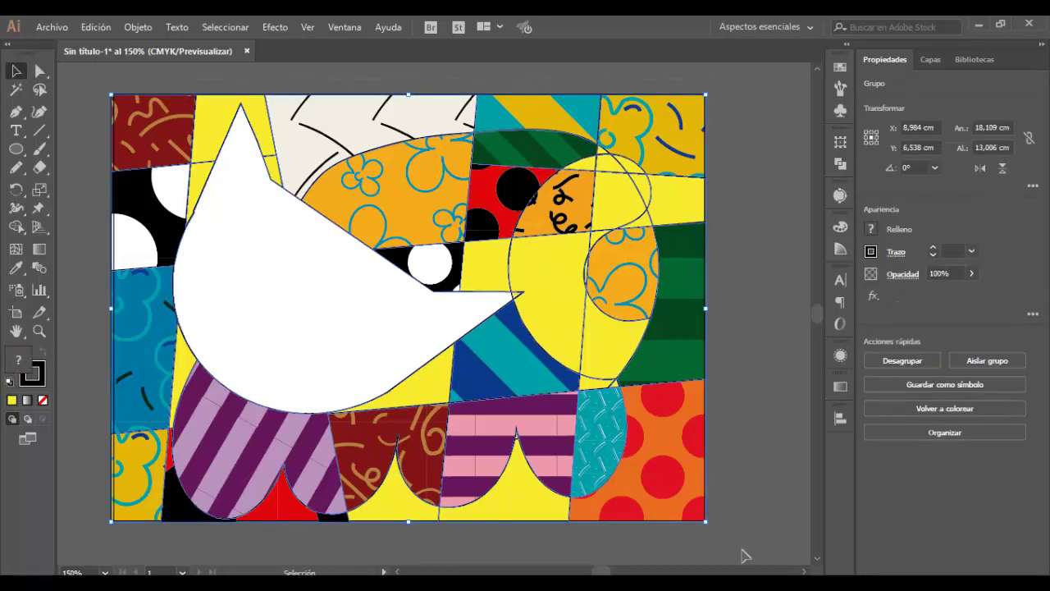
click(932, 248)
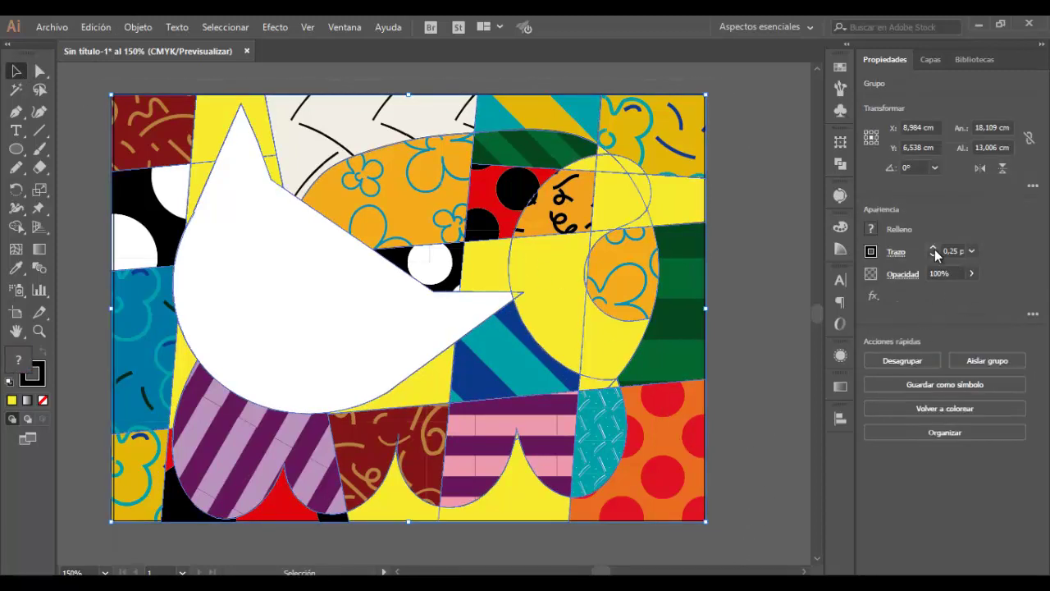
click(933, 247)
click(932, 248)
click(933, 248)
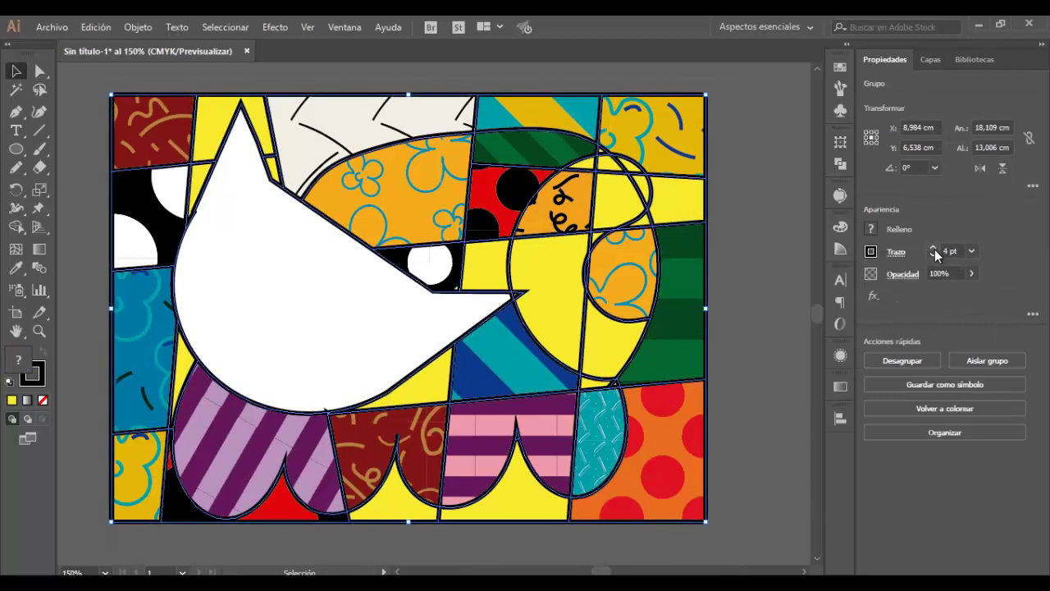
click(933, 248)
click(933, 248)
click(933, 247)
click(933, 248)
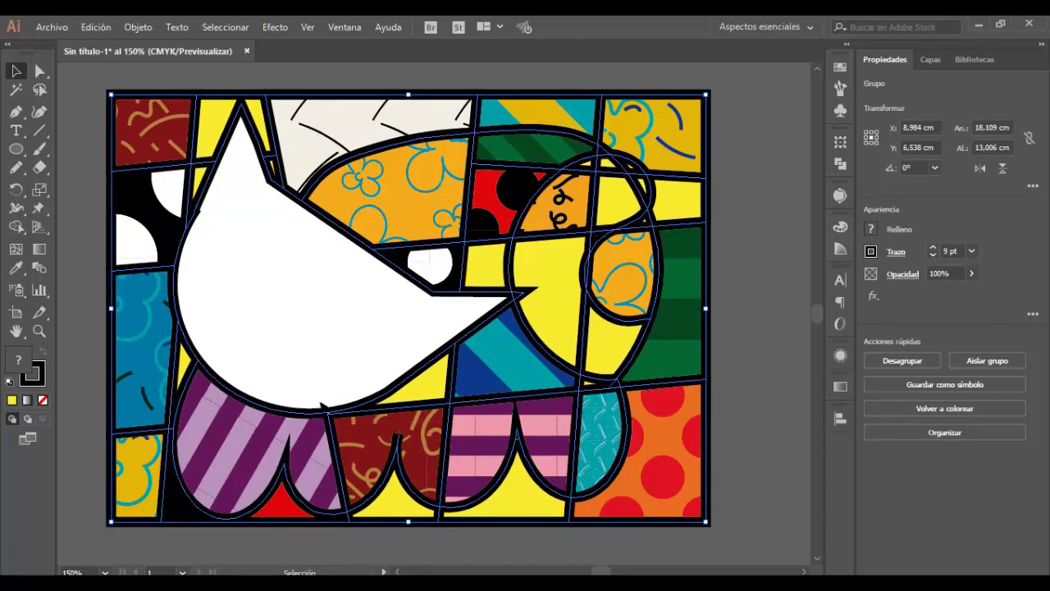
click(979, 25)
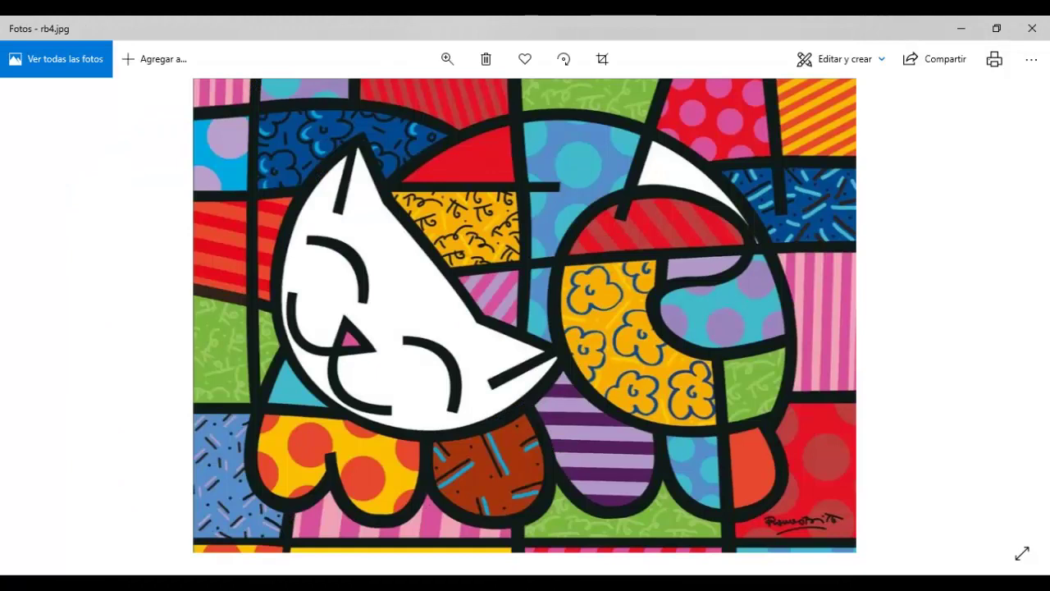